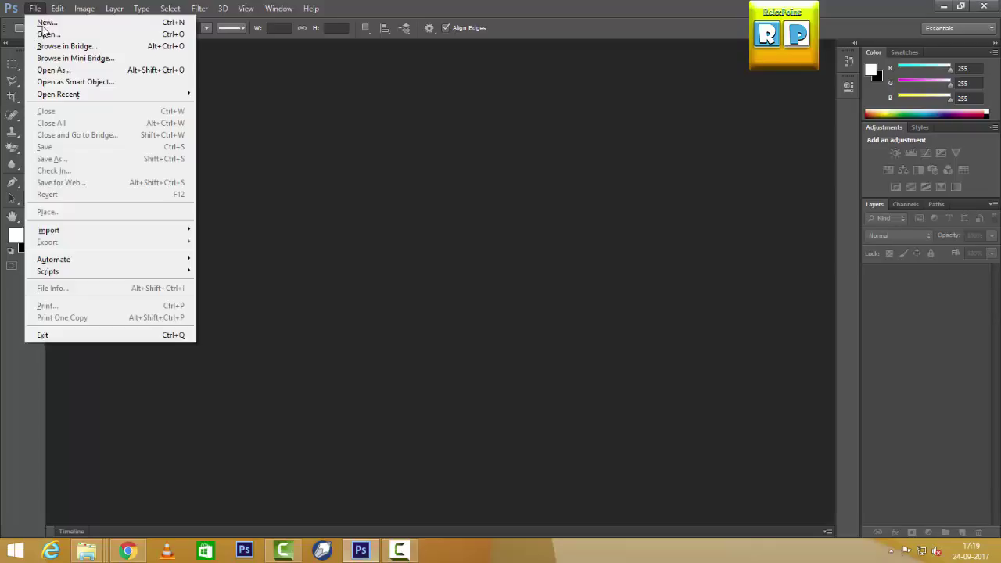
Step: Create a new 1500×800 px white document and add an empty Layer 1 above the background
key("Down")
key("Return")
left_click(603, 137)
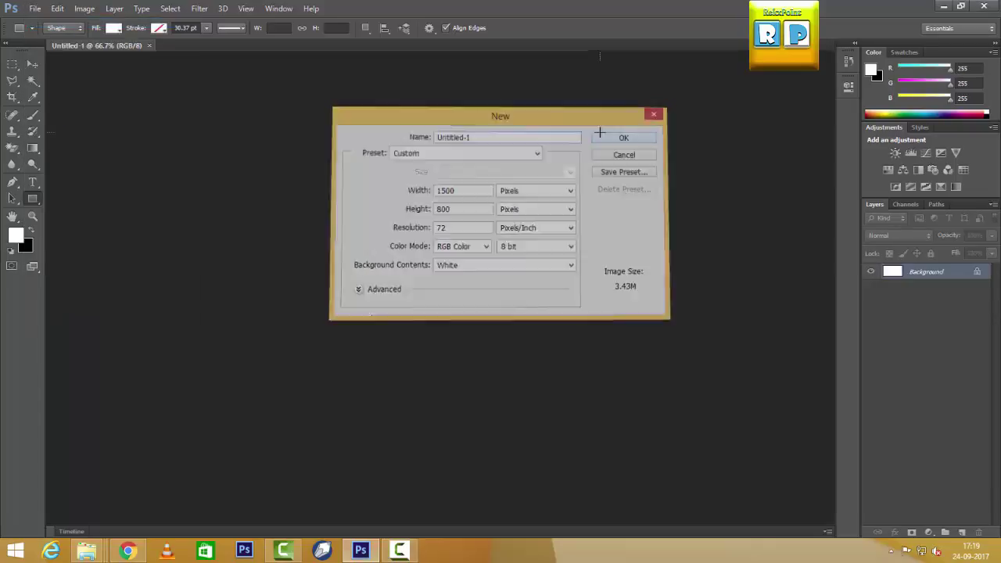
left_click(962, 532)
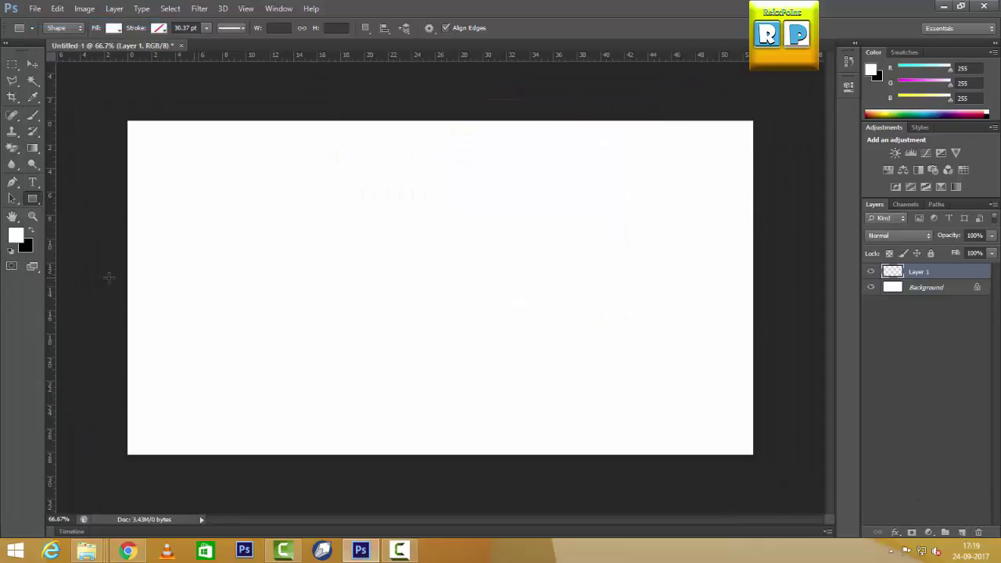
right_click(37, 201)
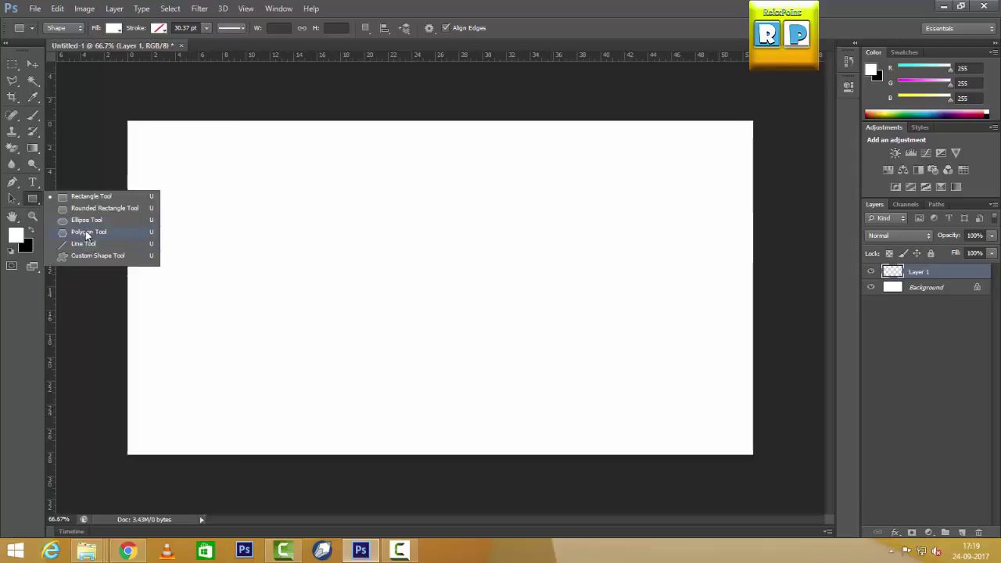
Step: Draw a trial five-sided polygon, reposition it, then delete its Polygon 1 layer
left_click(87, 233)
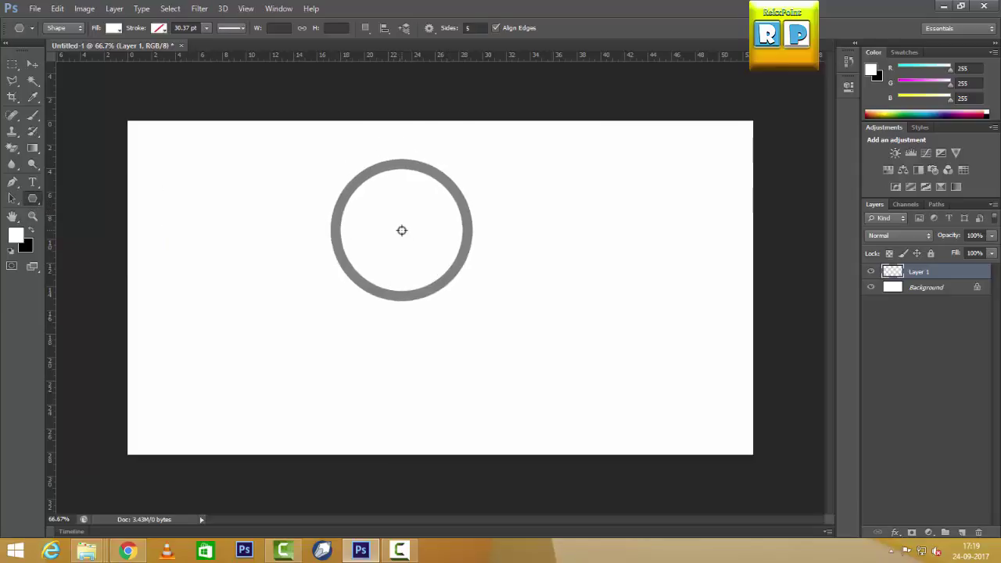
left_click_drag(393, 210, 467, 309)
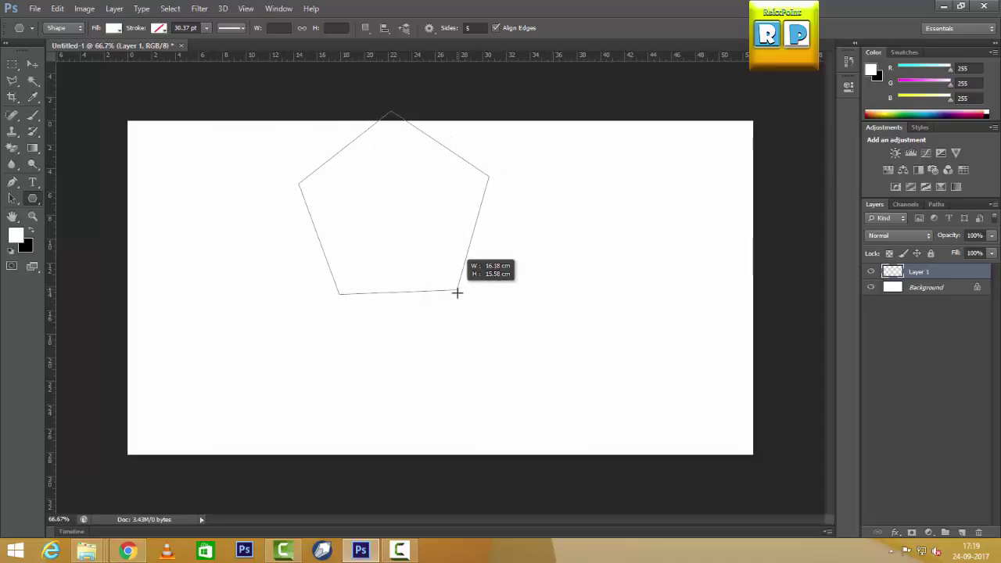
left_click_drag(468, 309, 465, 305)
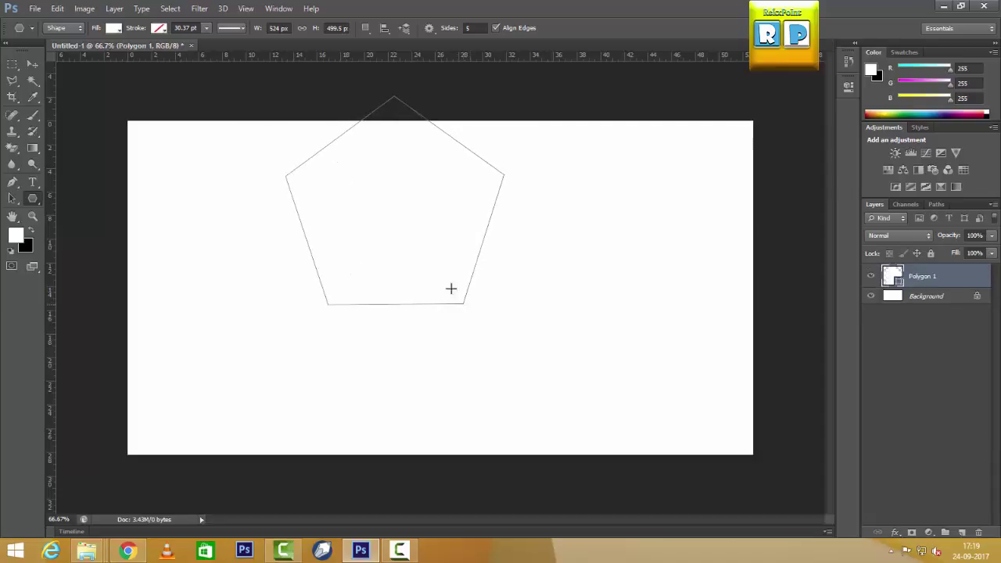
left_click(32, 64)
left_click_drag(438, 221, 442, 268)
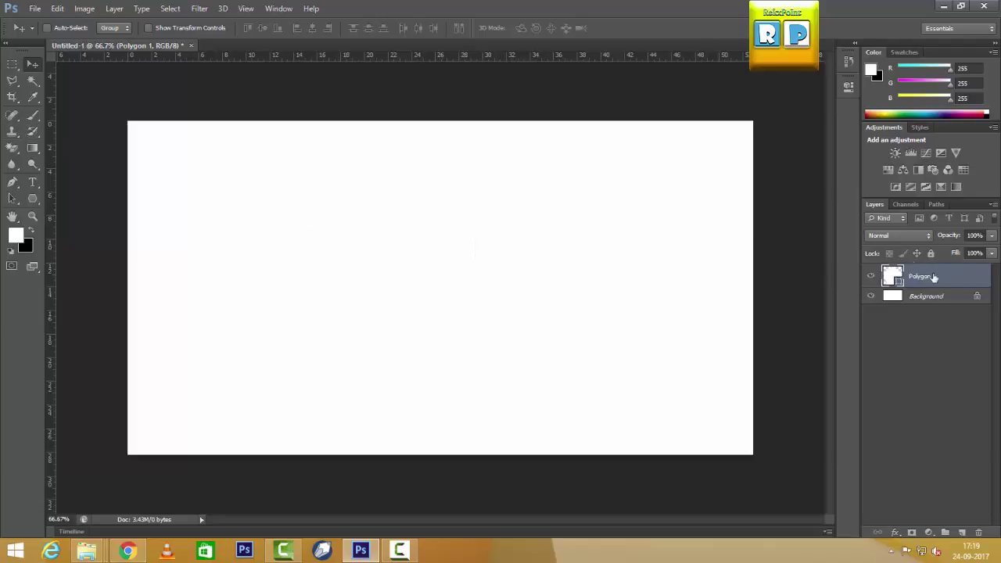
left_click_drag(935, 278, 978, 528)
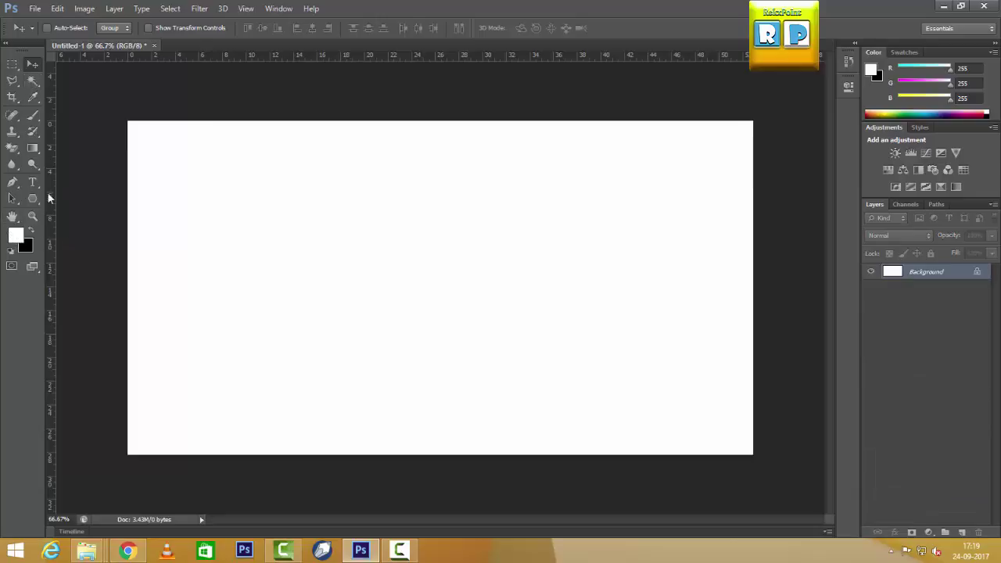
Step: Draw a new pentagon filled with a dark charcoal colour
left_click(32, 199)
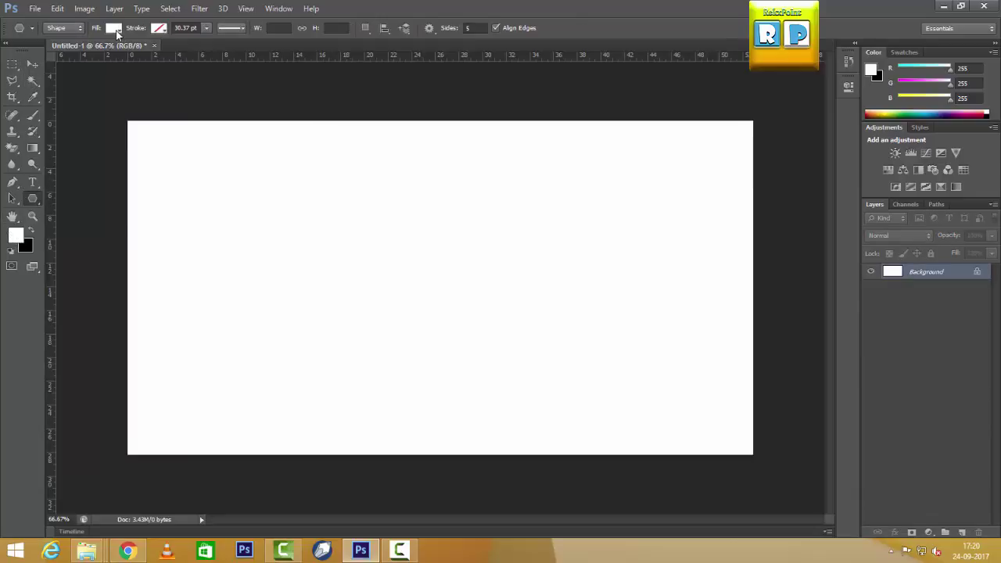
left_click(113, 28)
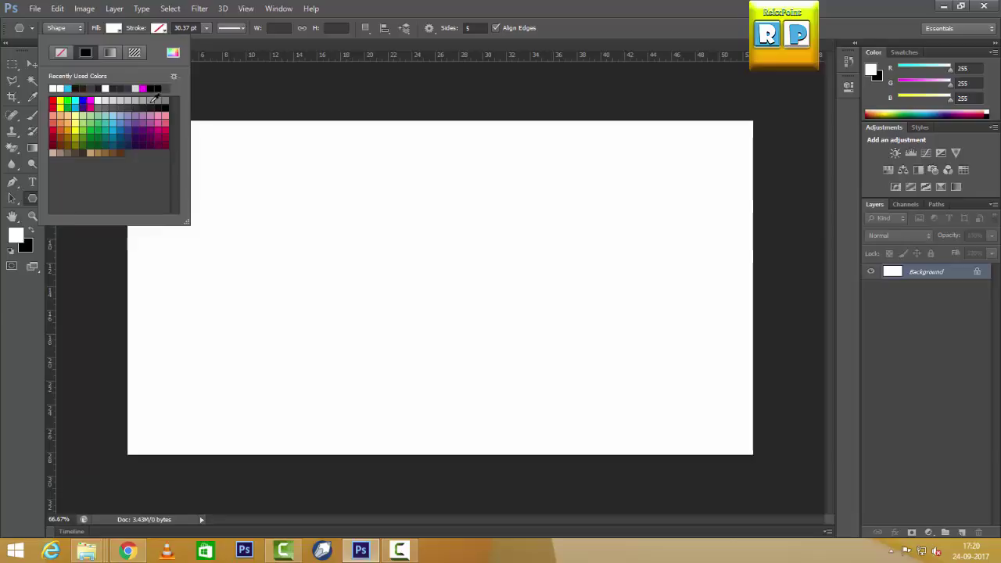
left_click(122, 88)
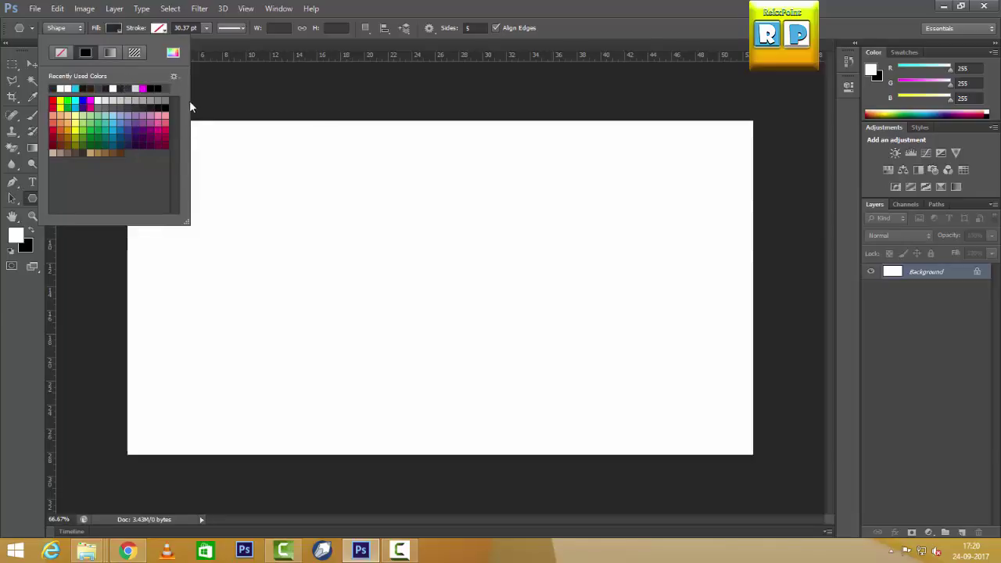
left_click(32, 65)
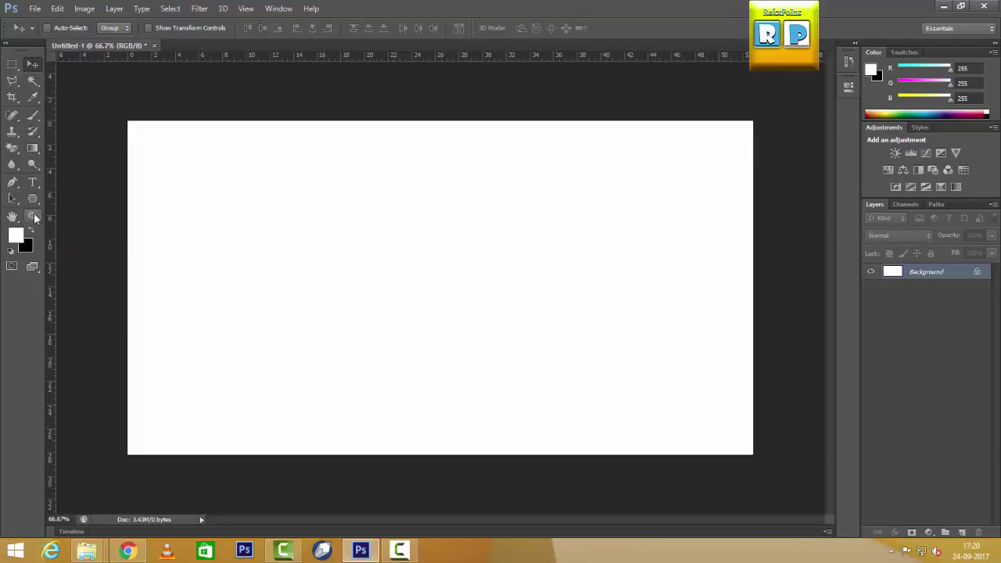
left_click(33, 200)
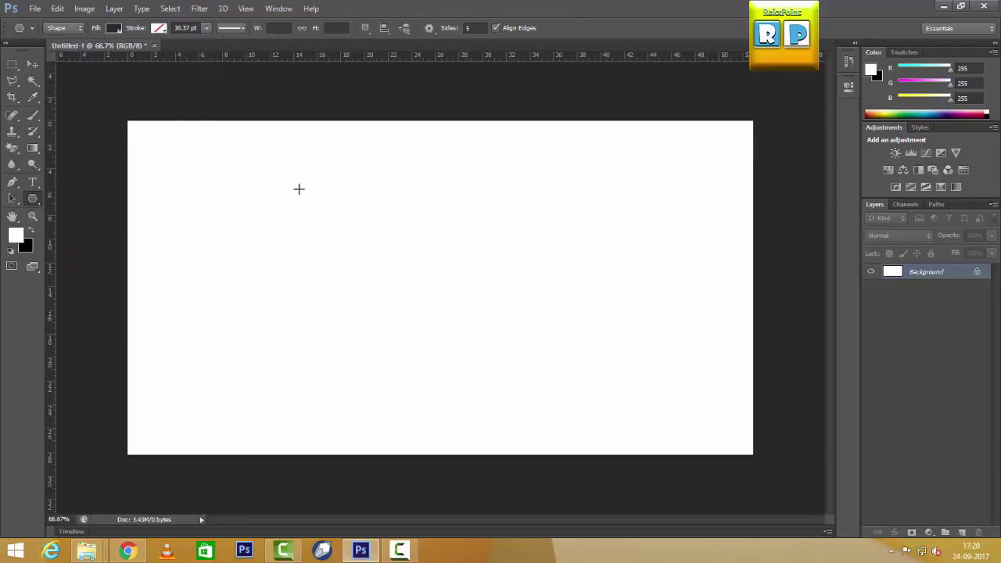
left_click_drag(339, 206, 405, 302)
Step: Move the dark pentagon toward the centre of the canvas
left_click(33, 64)
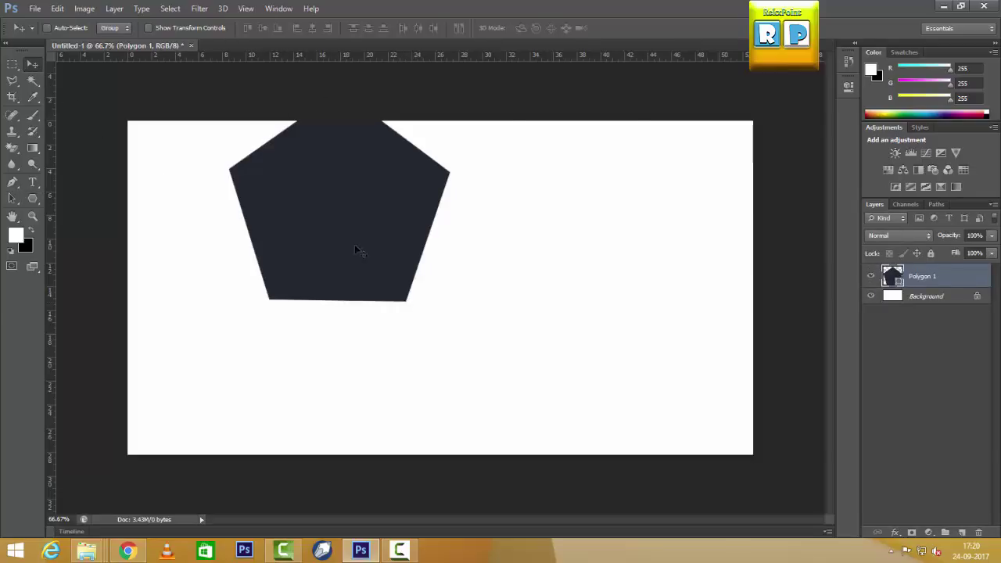
left_click_drag(352, 238, 413, 295)
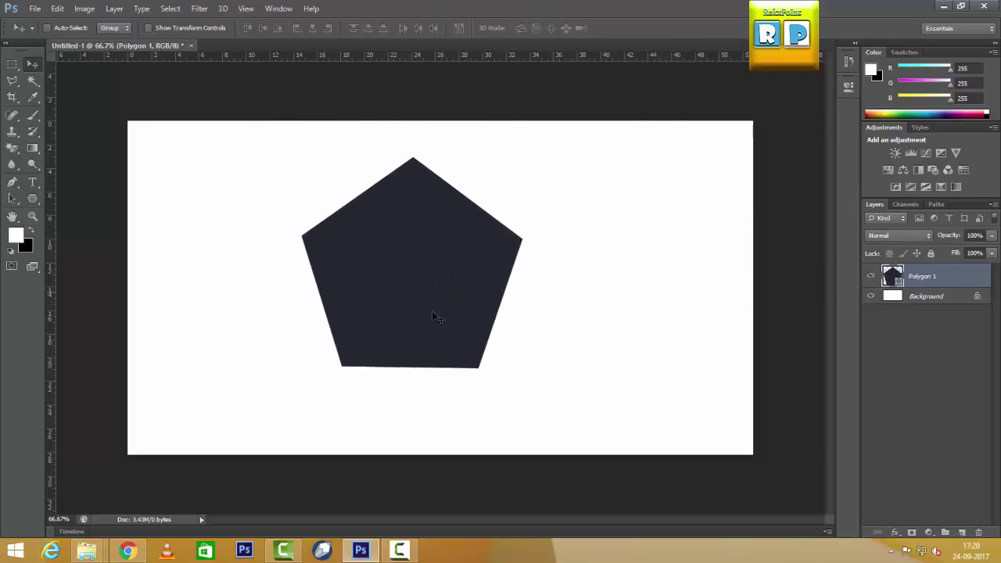
right_click(887, 274)
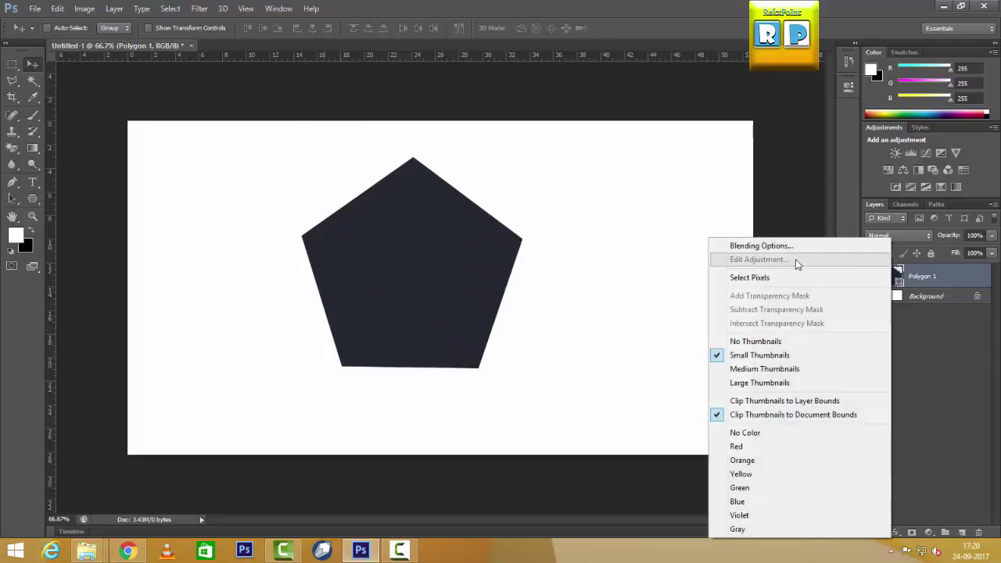
left_click(920, 277)
Step: Rasterize Polygon 1, nudge it slightly, and duplicate it as Polygon 1 copy
right_click(923, 276)
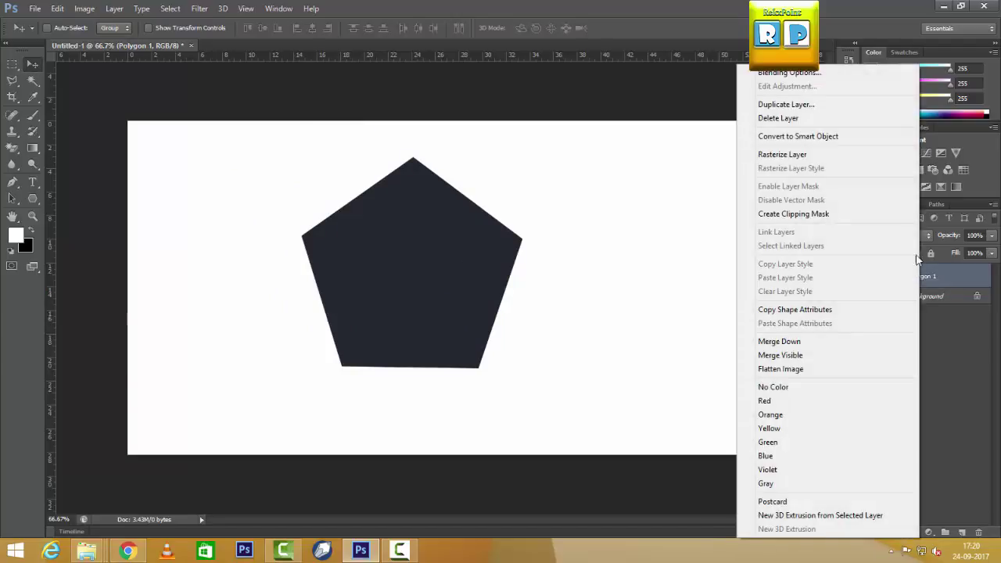
left_click(820, 153)
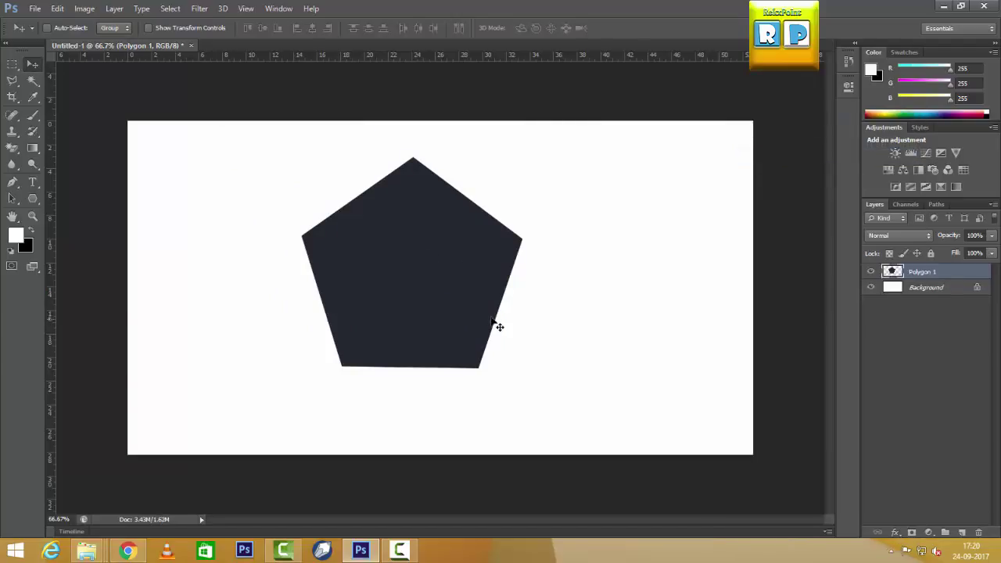
left_click_drag(446, 283, 463, 294)
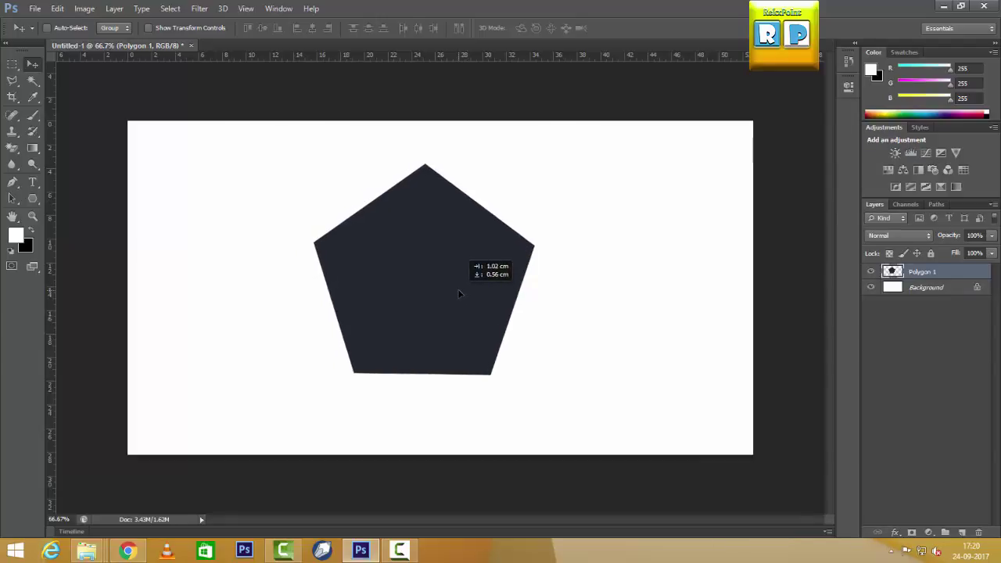
left_click_drag(931, 280, 962, 532)
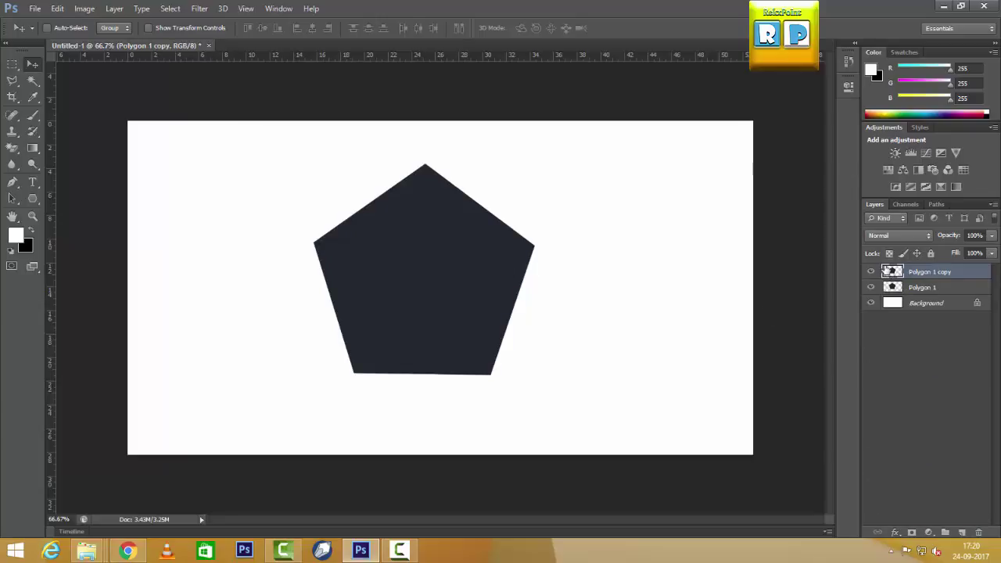
Step: Refill the Polygon 1 copy pentagon with slate grey #424348 and deselect
left_click(894, 274, "ctrl")
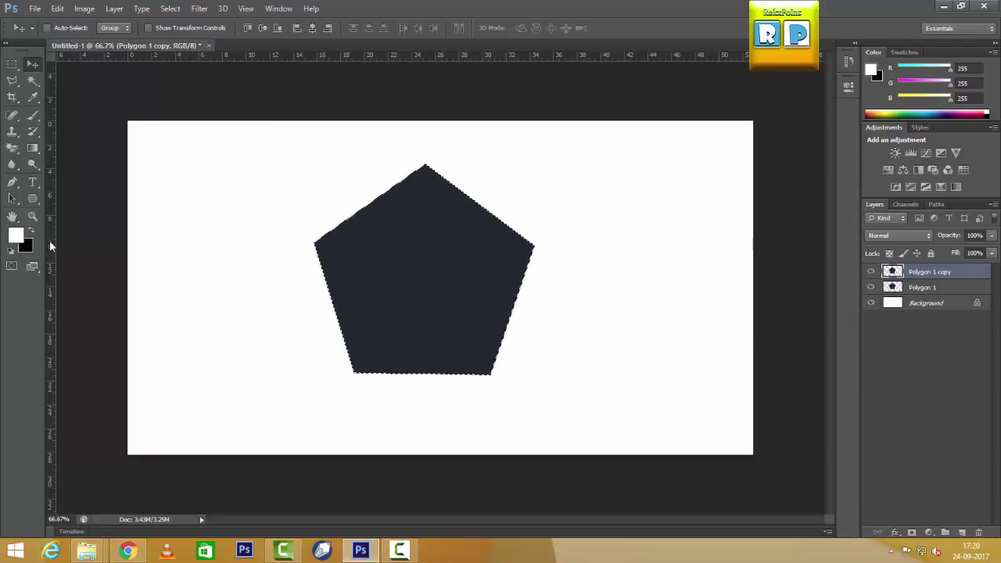
left_click(33, 97)
left_click(362, 237)
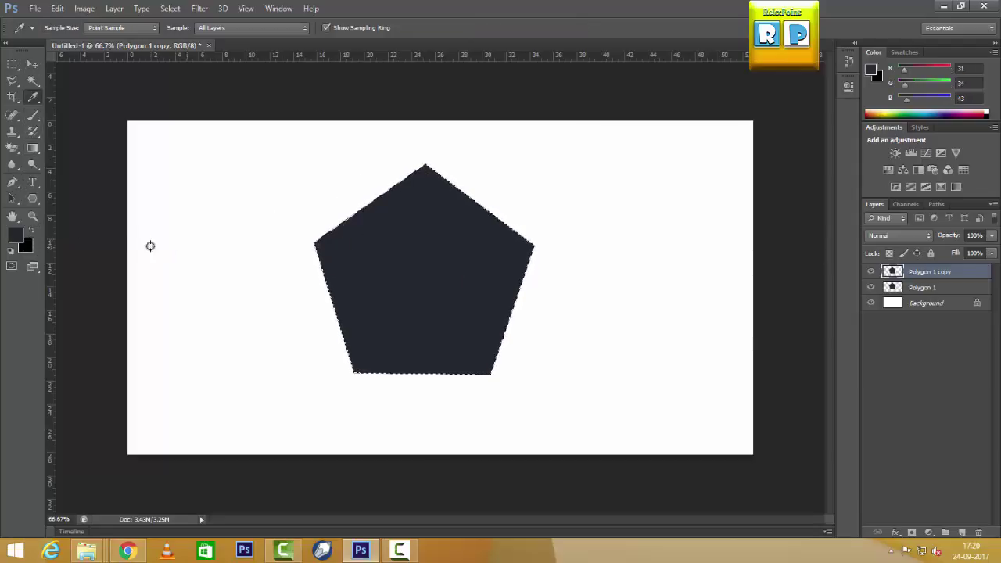
left_click(17, 236)
left_click_drag(651, 224, 641, 209)
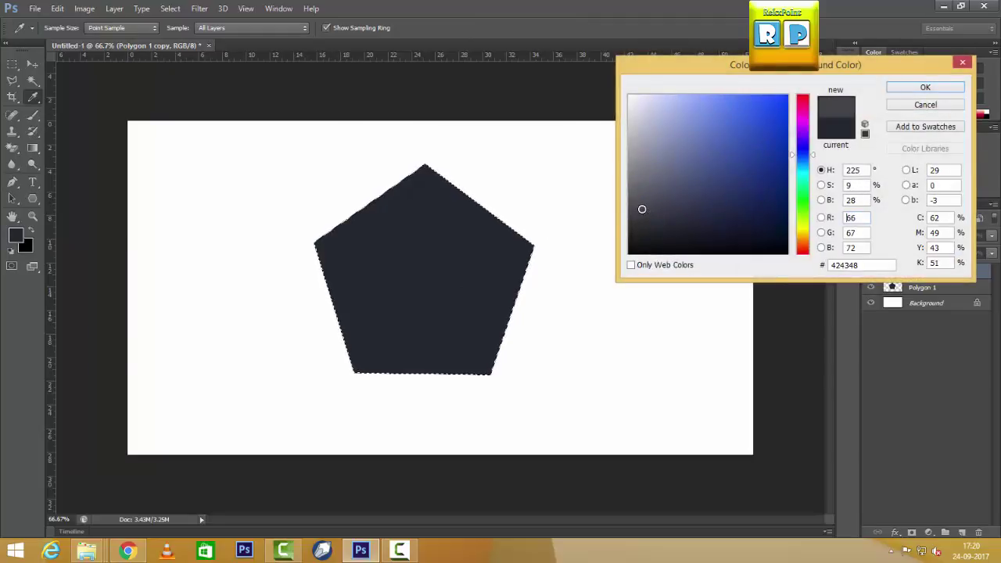
left_click(926, 87)
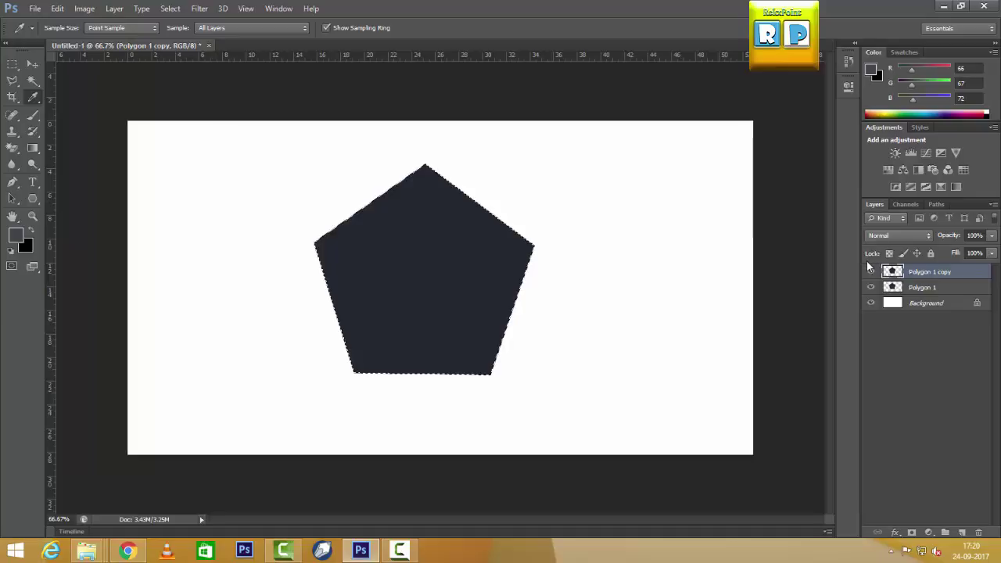
key("alt+BackSpace")
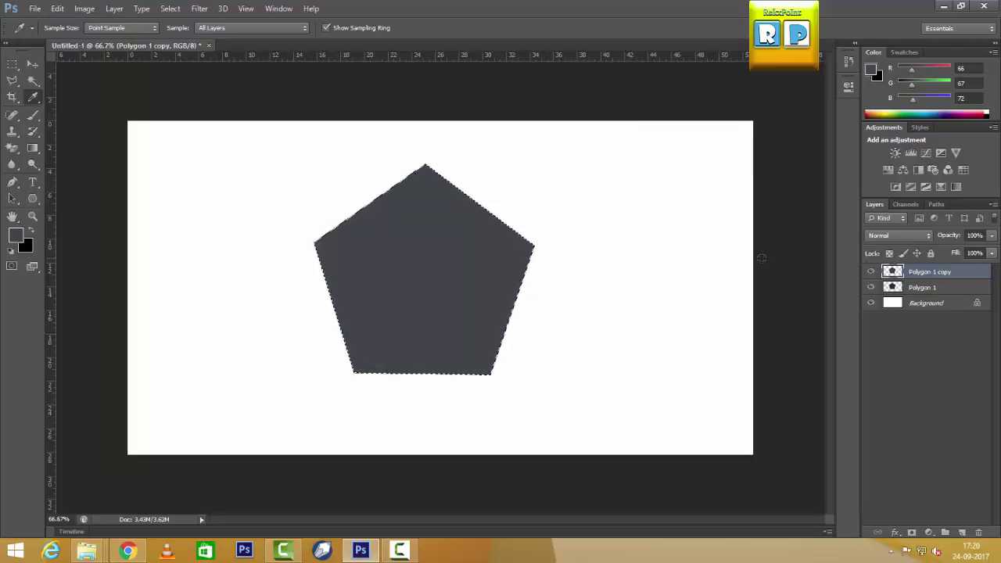
key("ctrl+d")
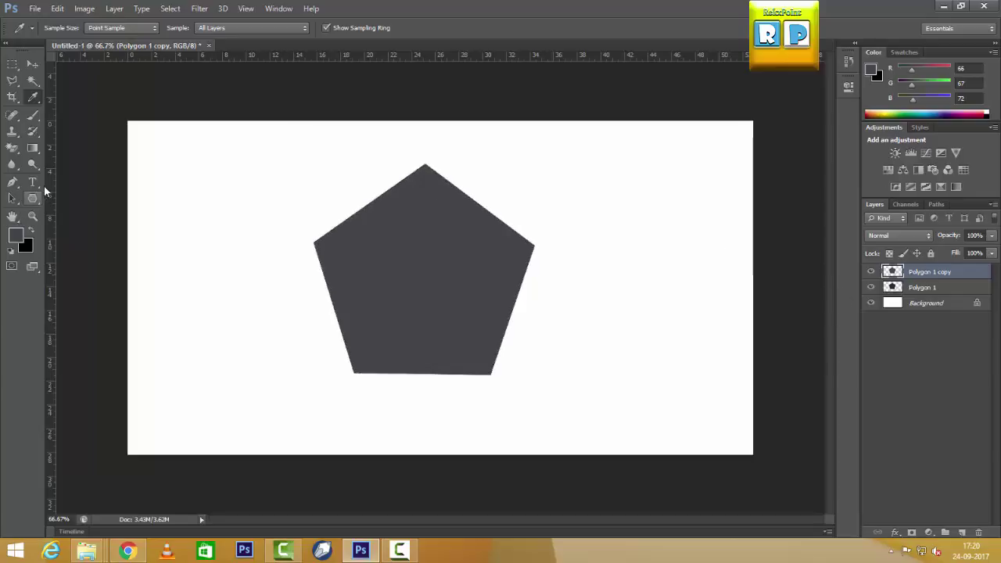
Step: Add a vertical guide at 25.08 cm through the pentagon's top vertex, zooming in to verify
left_click_drag(51, 179, 429, 227)
scroll(428, 227, "up", 2)
scroll(428, 227, "up", 3)
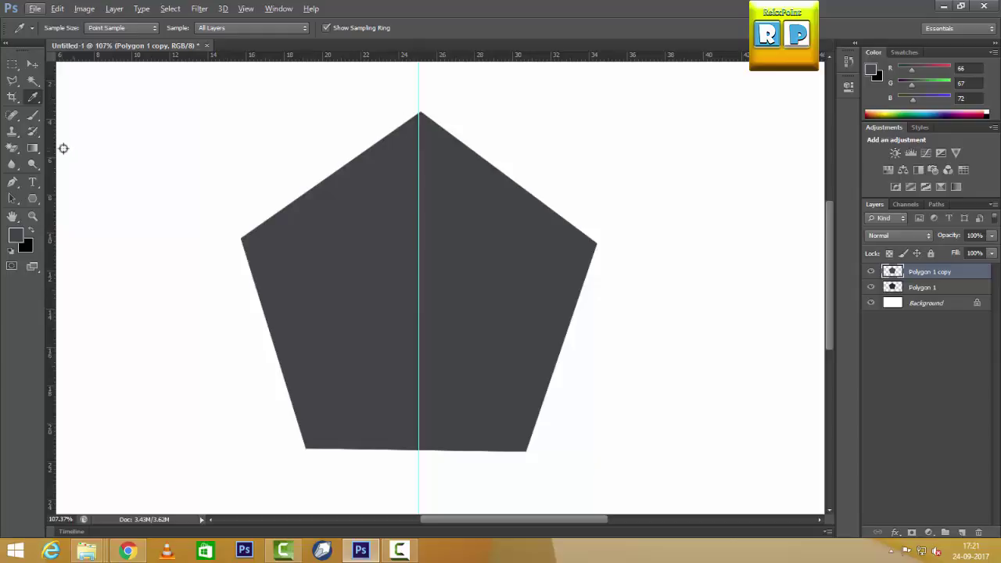
left_click(33, 64)
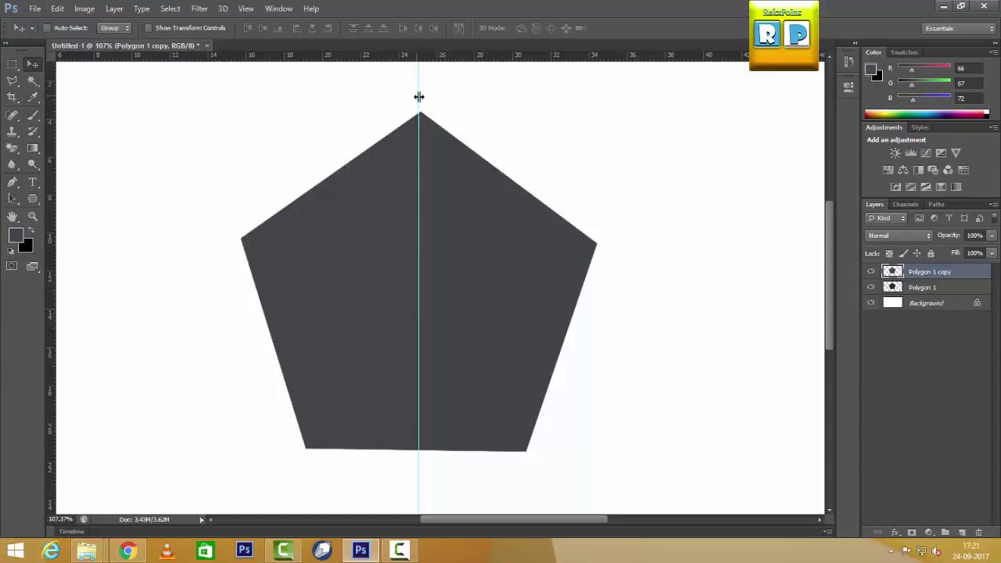
left_click_drag(421, 97, 412, 74)
scroll(418, 94, "up", 5)
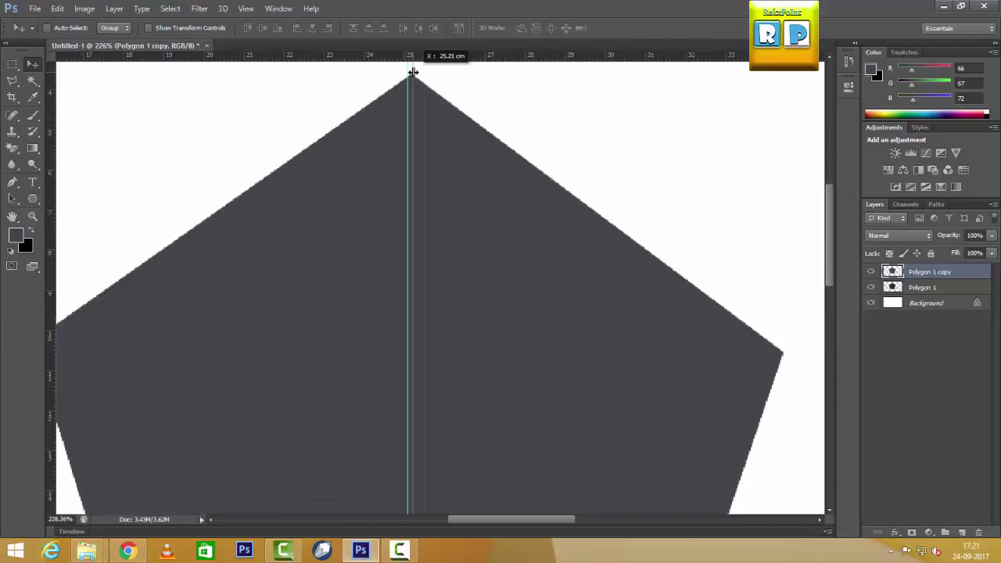
scroll(462, 190, "down", 3)
scroll(459, 202, "down", 2)
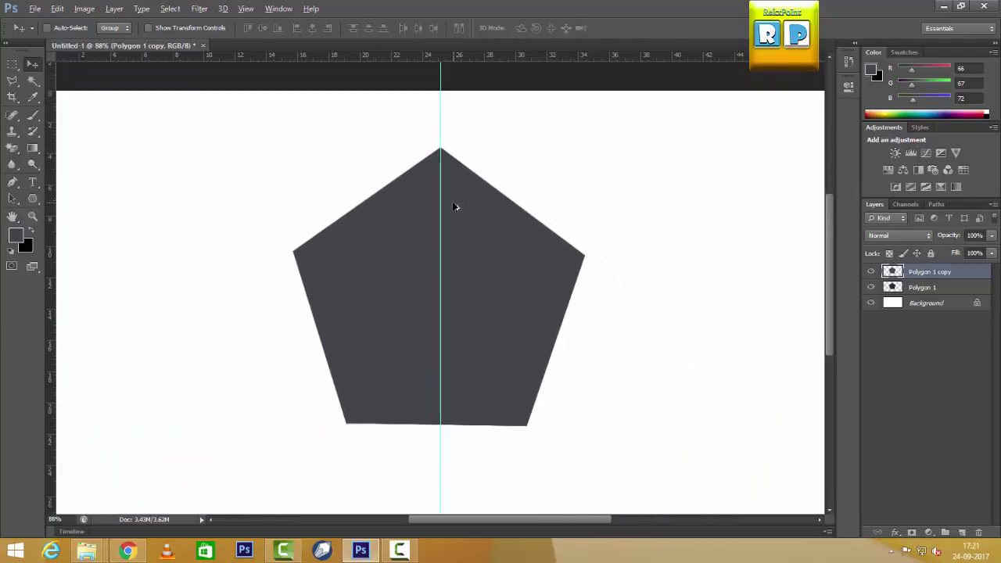
scroll(459, 202, "down", 2)
scroll(458, 202, "down", 1)
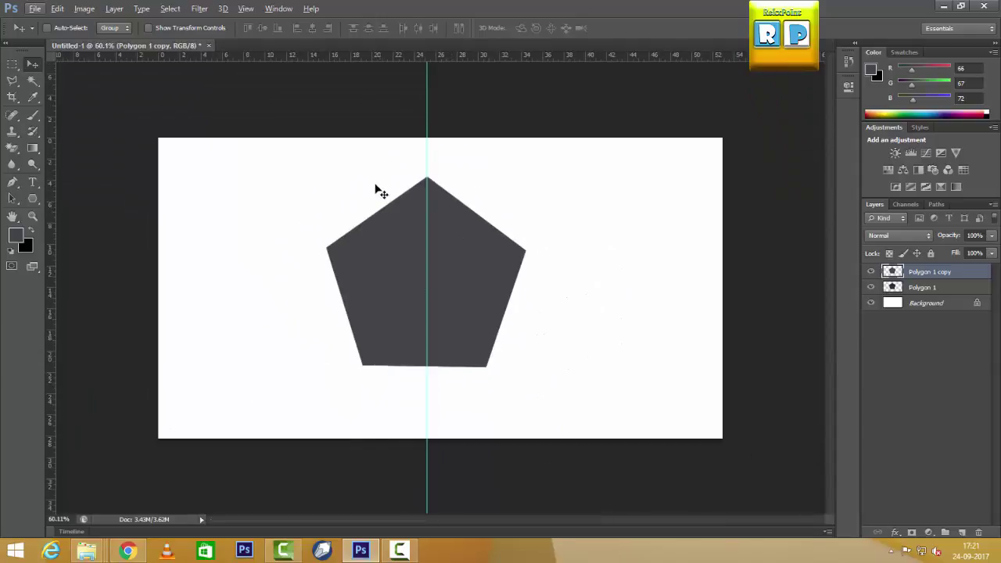
Step: Delete the Polygon 1 copy's right half beyond the guide, revealing the darker pentagon beneath
left_click(12, 65)
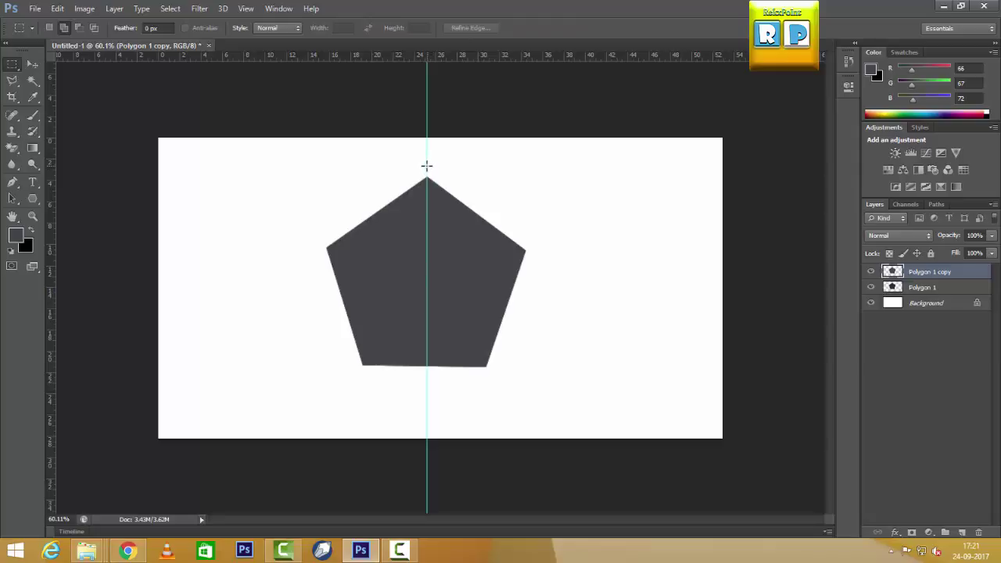
left_click_drag(426, 165, 542, 391)
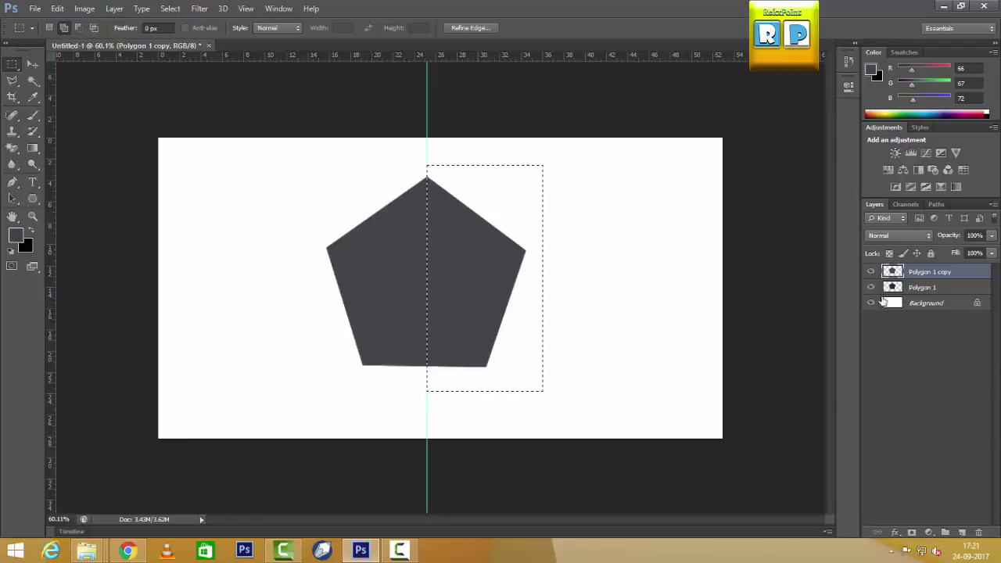
left_click(891, 288)
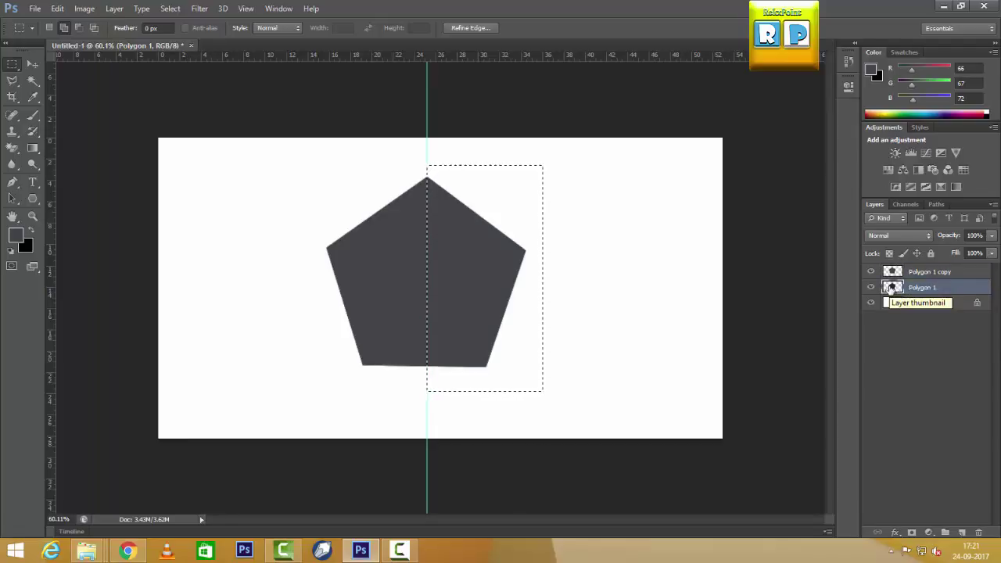
left_click(900, 274)
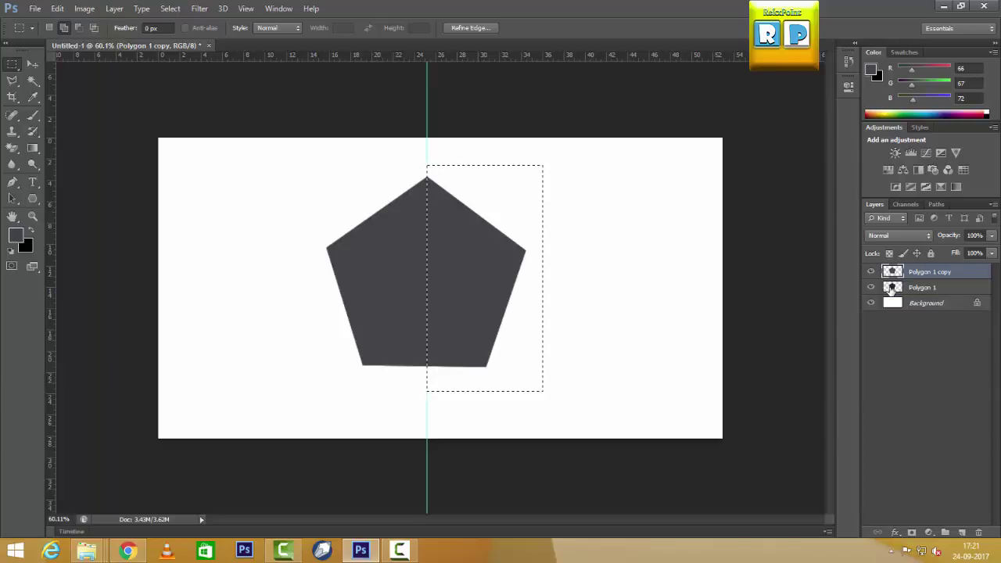
key("ctrl+BackSpace")
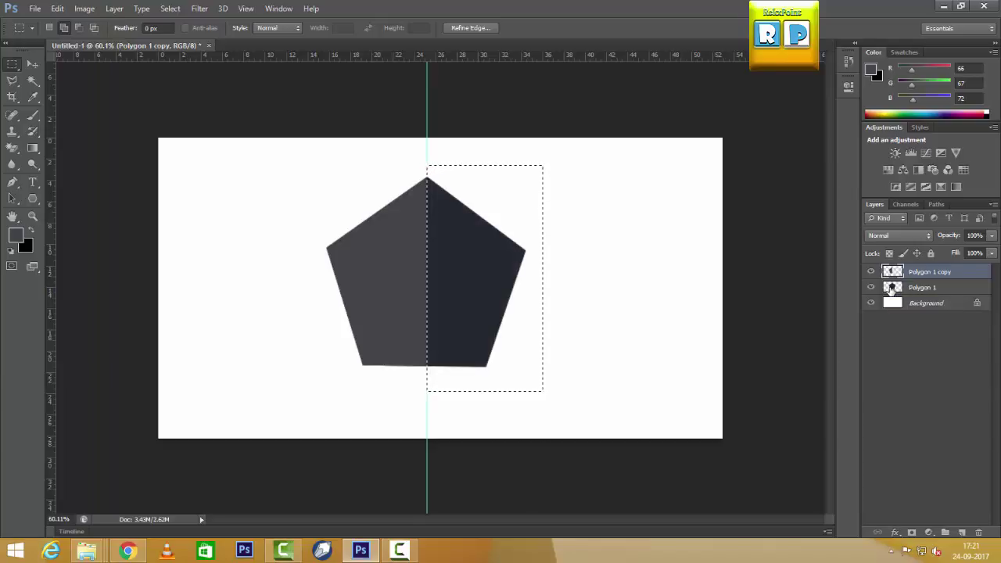
key("ctrl+d")
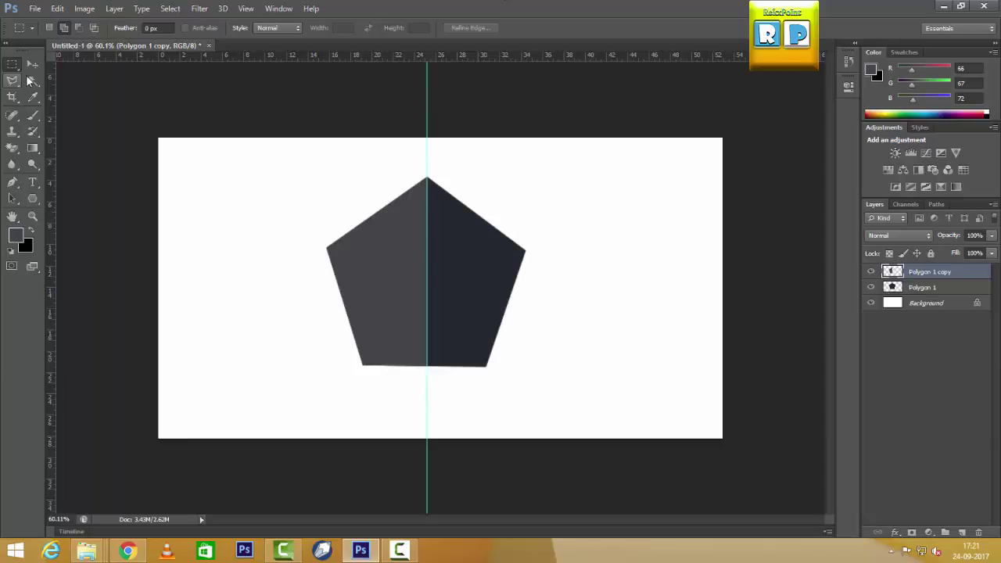
left_click(33, 63)
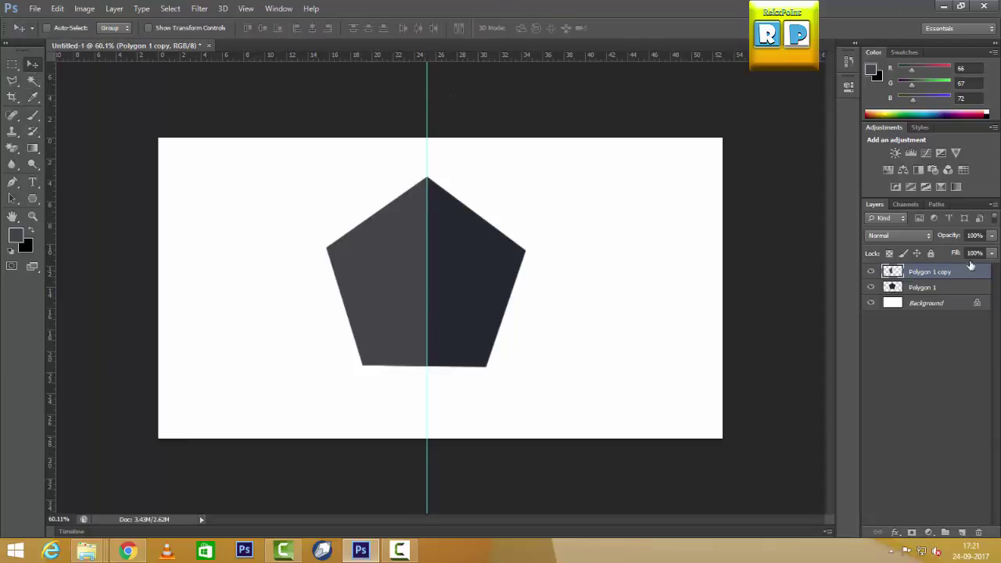
Step: Type a 72 pt letter R on a new text layer, hiding the rulers
left_click(33, 182)
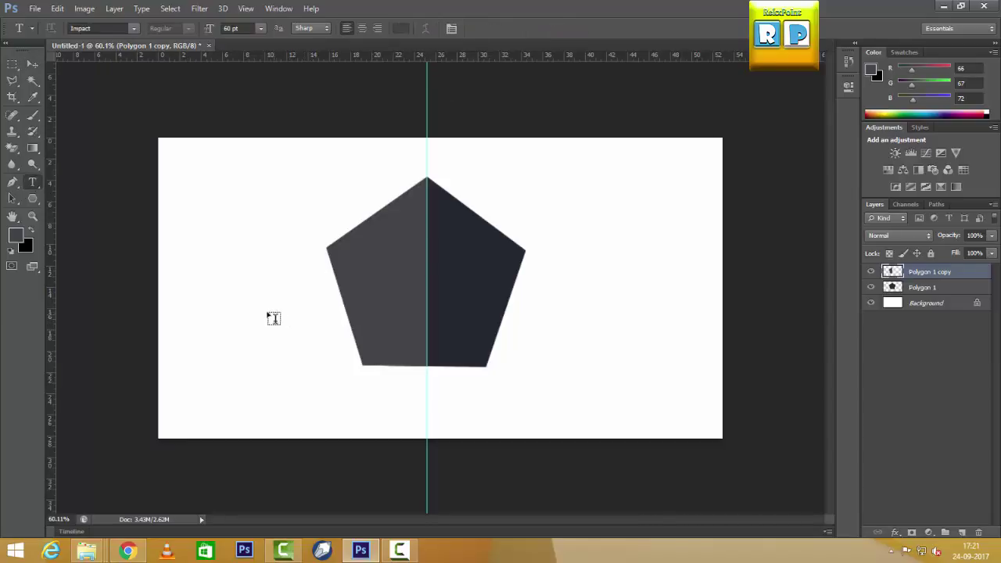
left_click(223, 227)
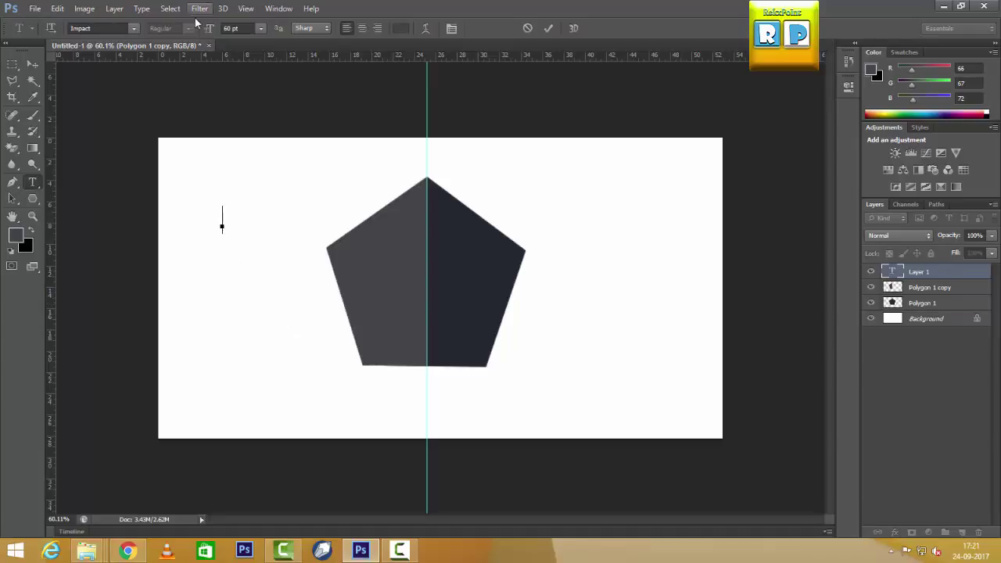
left_click(260, 28)
left_click(252, 240)
key("ctrl+r")
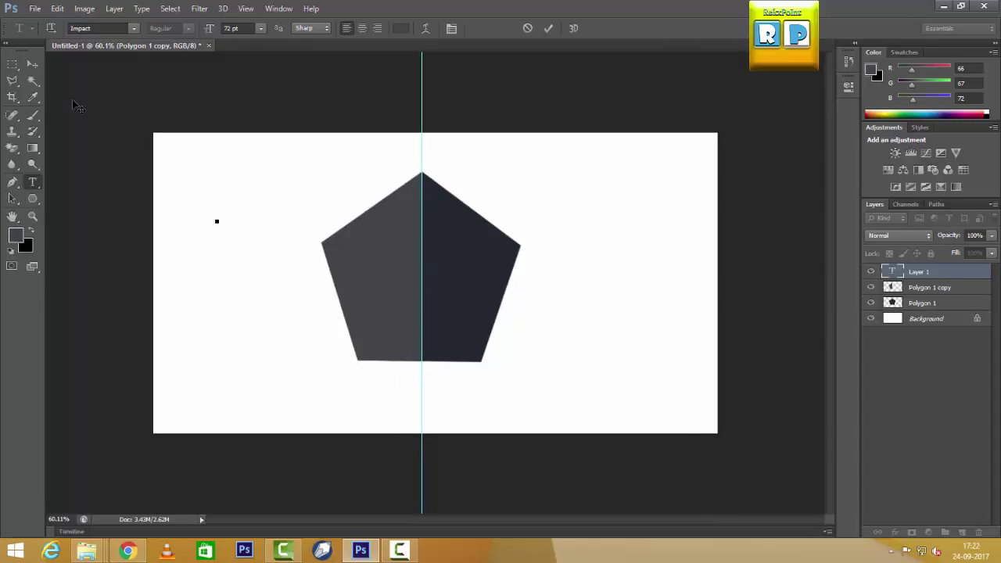
type("R")
left_click(32, 67)
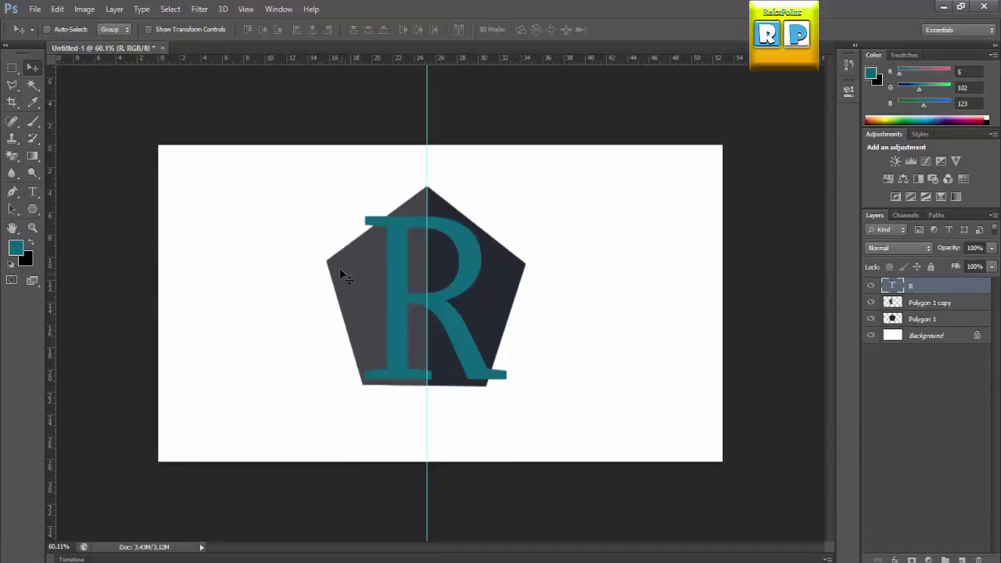
Step: Scale the R to about 81% and nudge it slightly upward
key("ctrl+t")
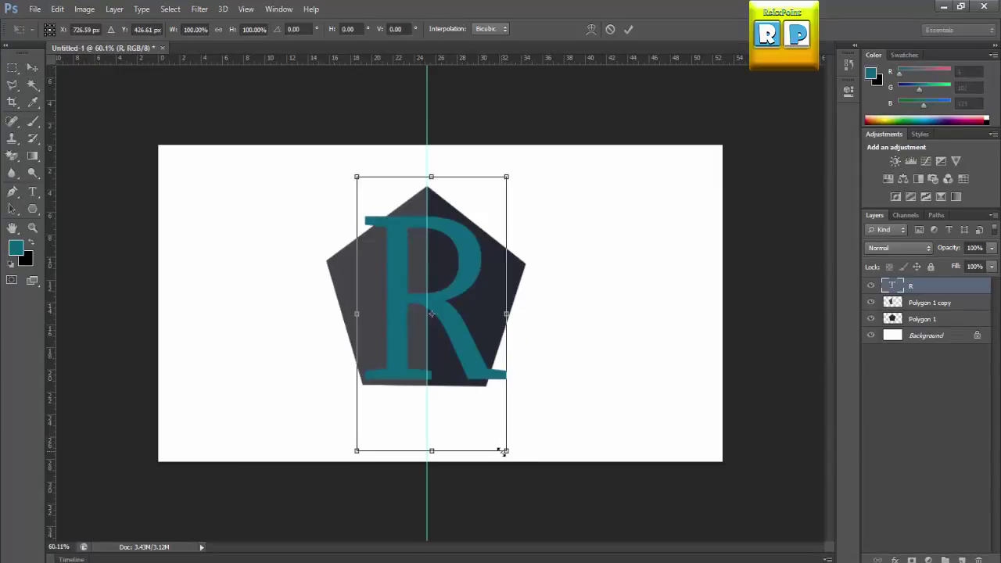
left_click_drag(505, 451, 489, 426)
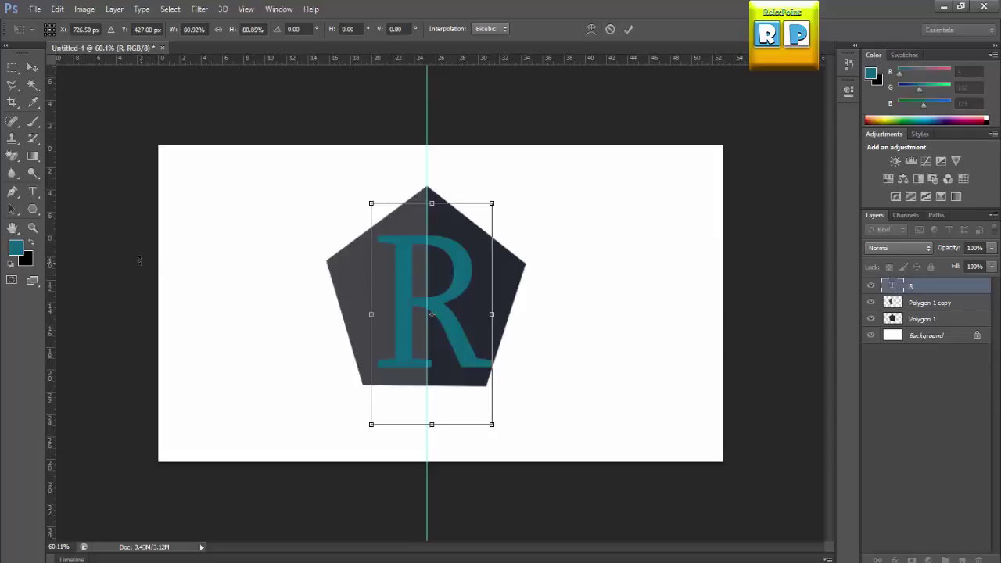
key("Return")
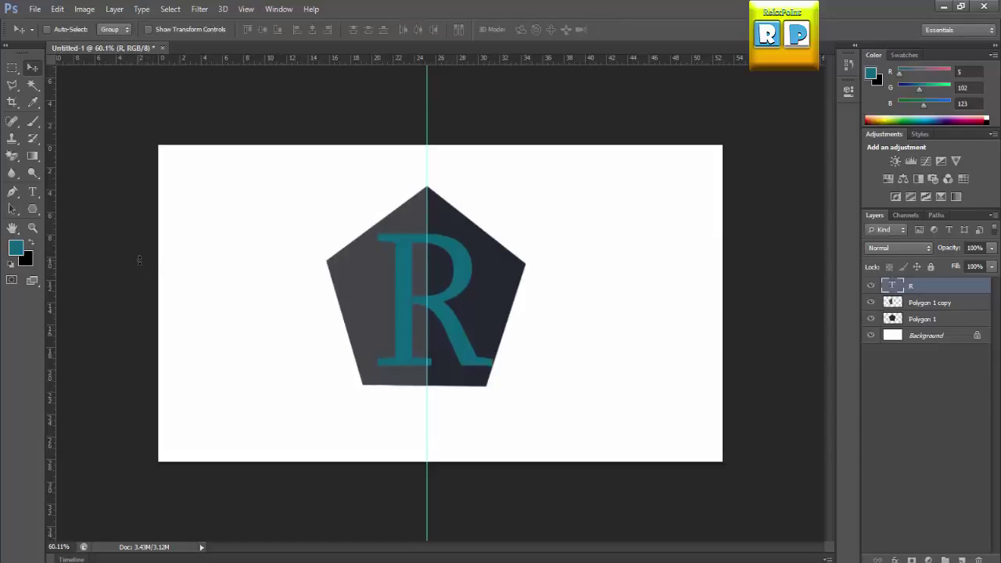
key("shift+Up")
key("shift+Up")
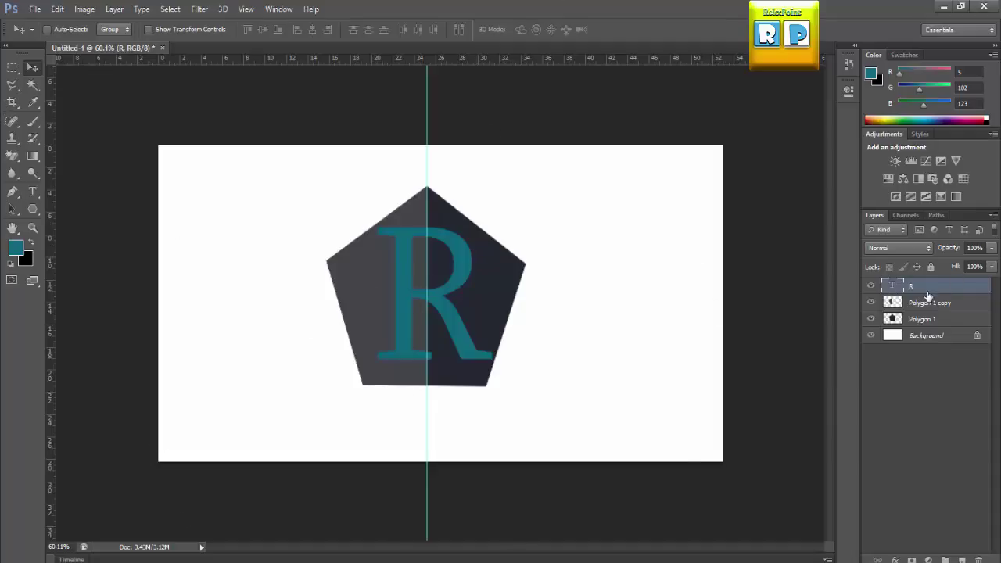
Step: Fill the R letter's outline with teal on a new Layer 1 above the type layer
left_click(890, 288, "ctrl")
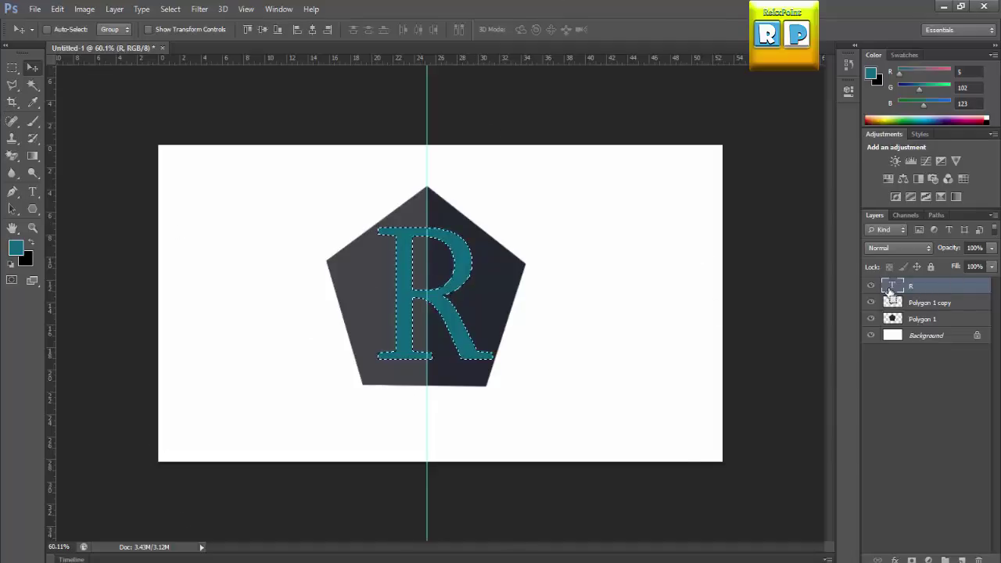
left_click(963, 560)
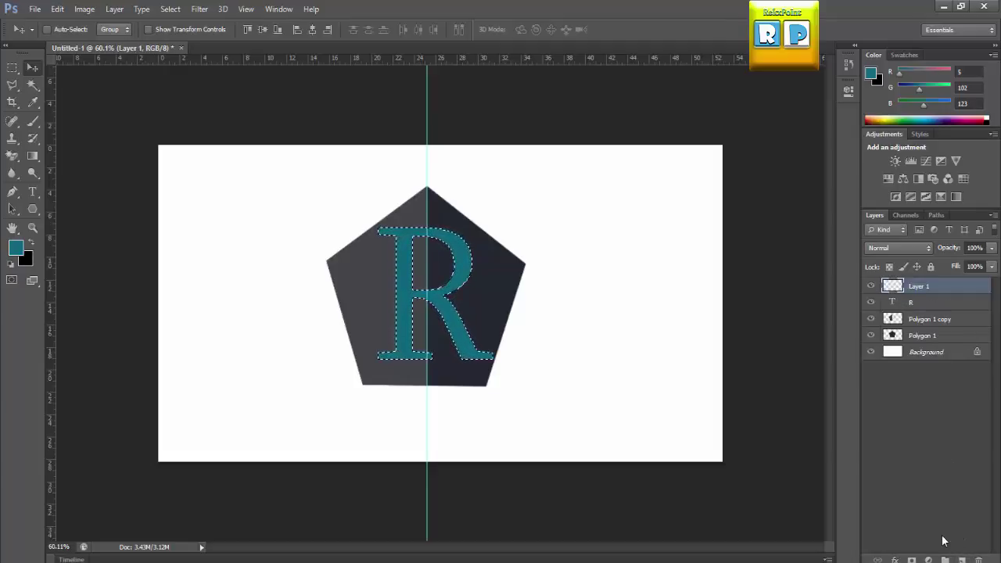
key("ctrl+BackSpace")
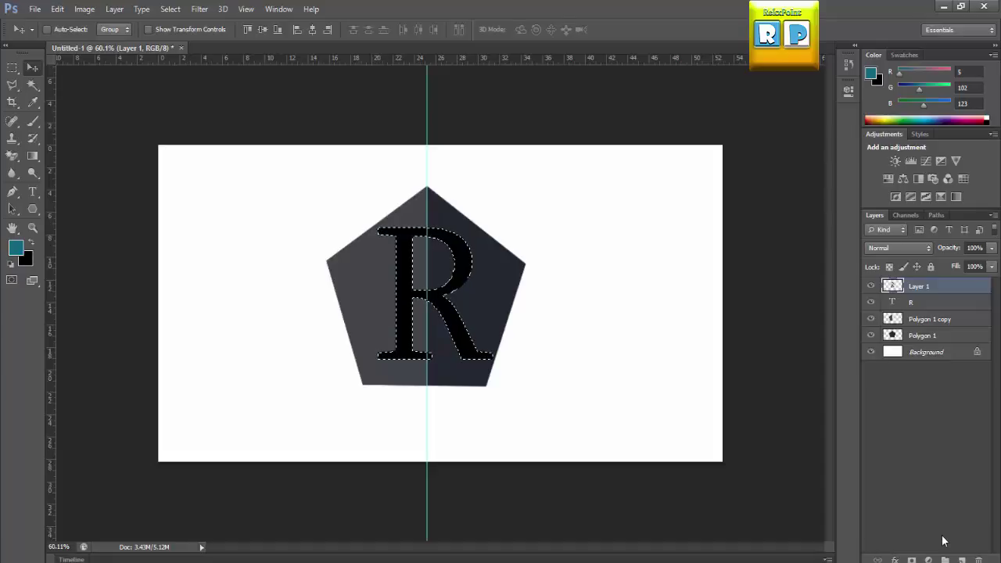
key("alt+BackSpace")
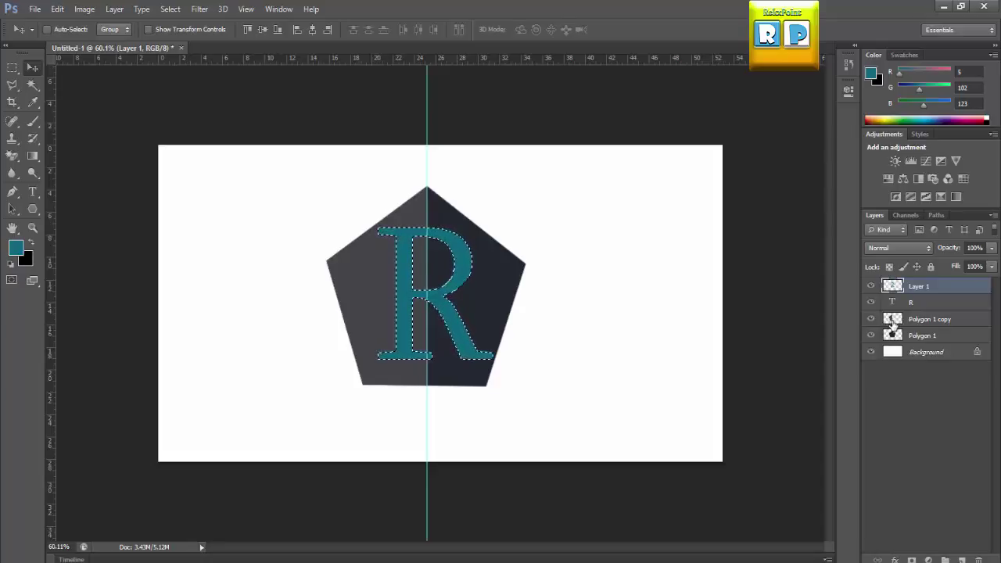
key("ctrl+d")
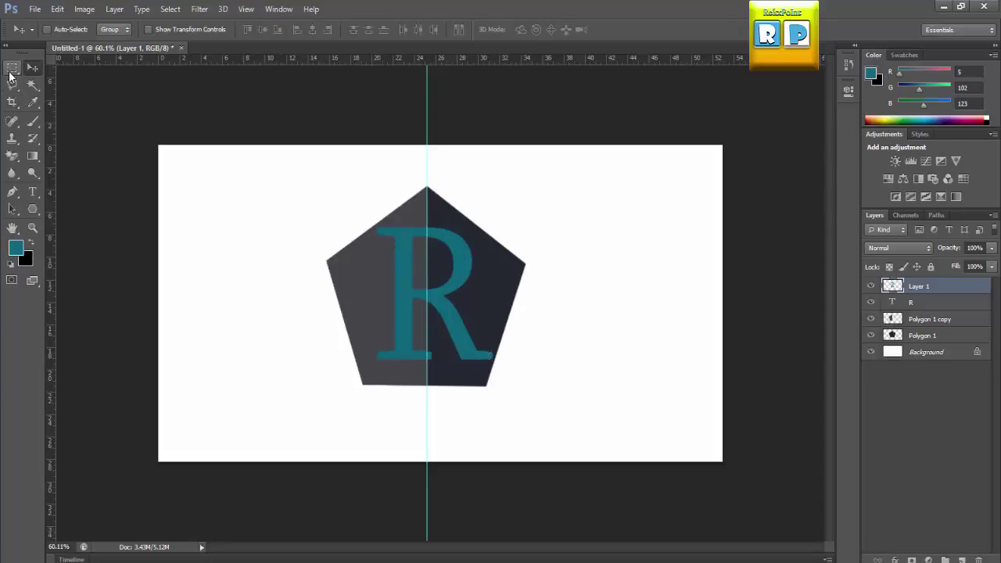
Step: Select the pentagon's right half from the guide, then clear the selection
left_click(12, 67)
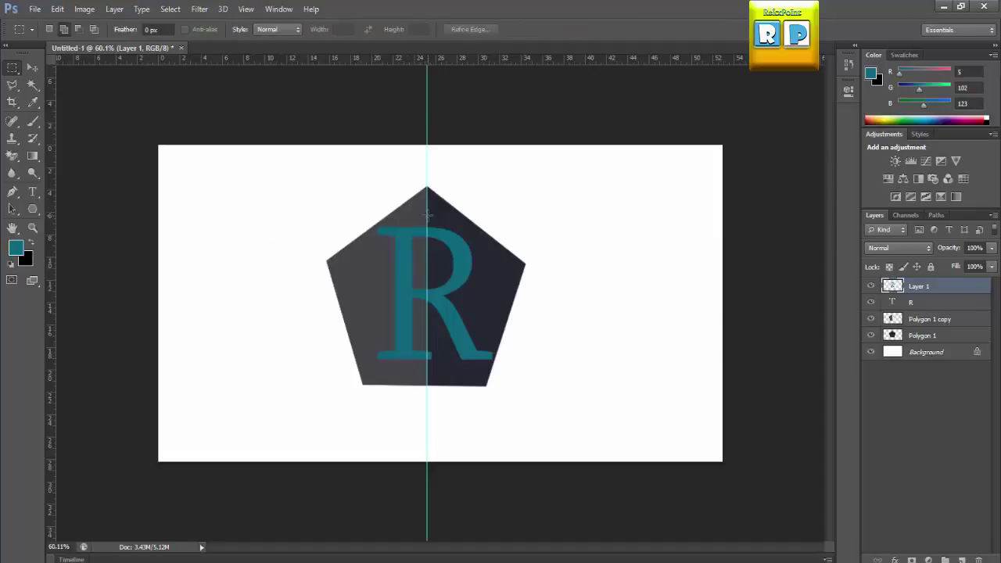
left_click_drag(427, 214, 514, 392)
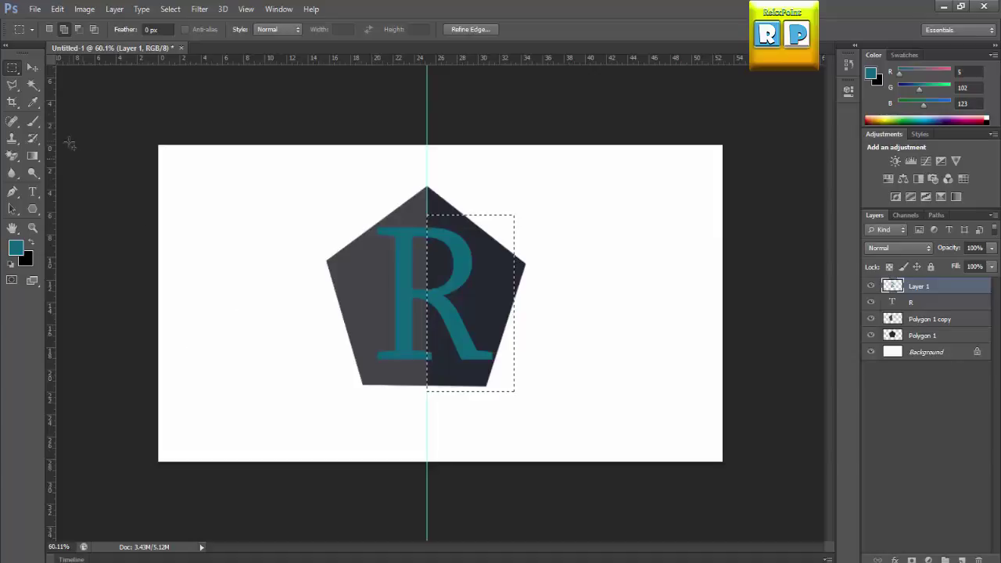
left_click(32, 67)
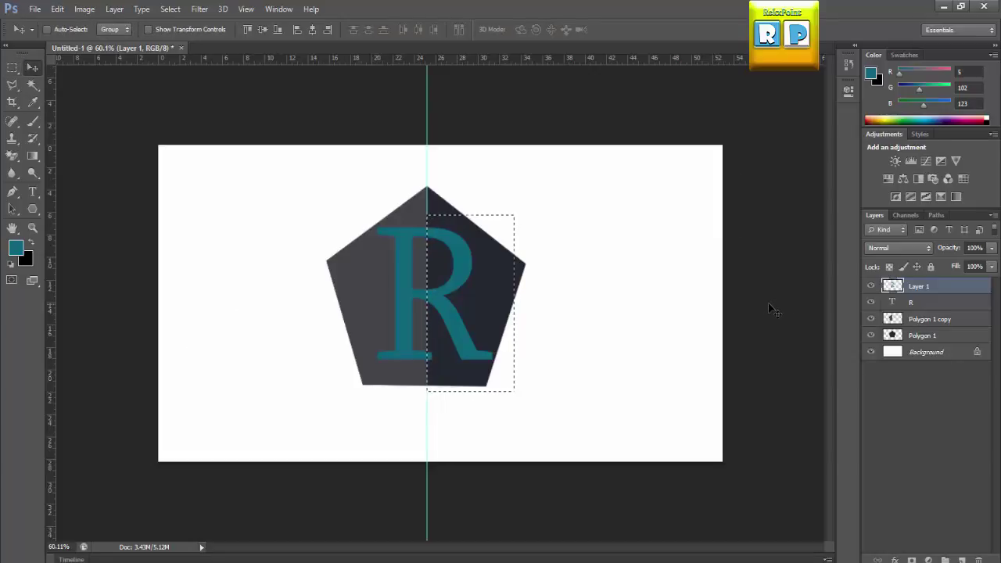
key("ctrl+d")
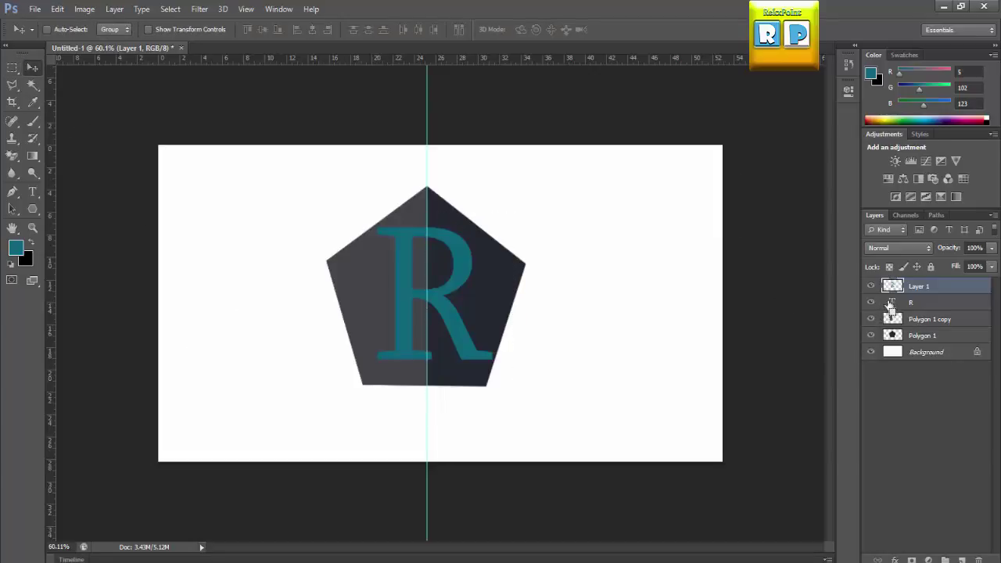
Step: Refill the Layer 1 R with bright cyan #00b8e0 and deselect
left_click(892, 285, "ctrl")
left_click(19, 256)
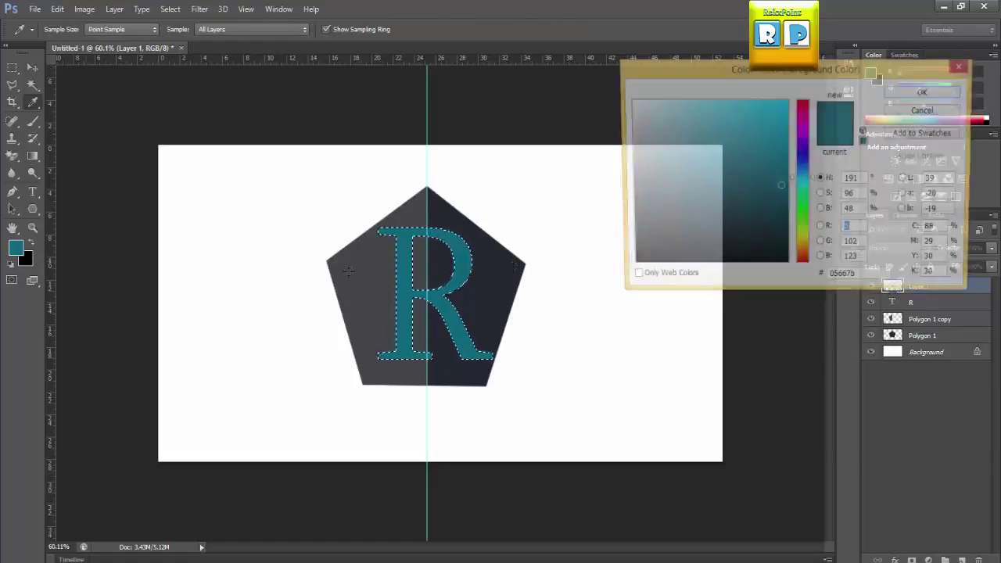
left_click(782, 166)
left_click_drag(781, 166, 790, 120)
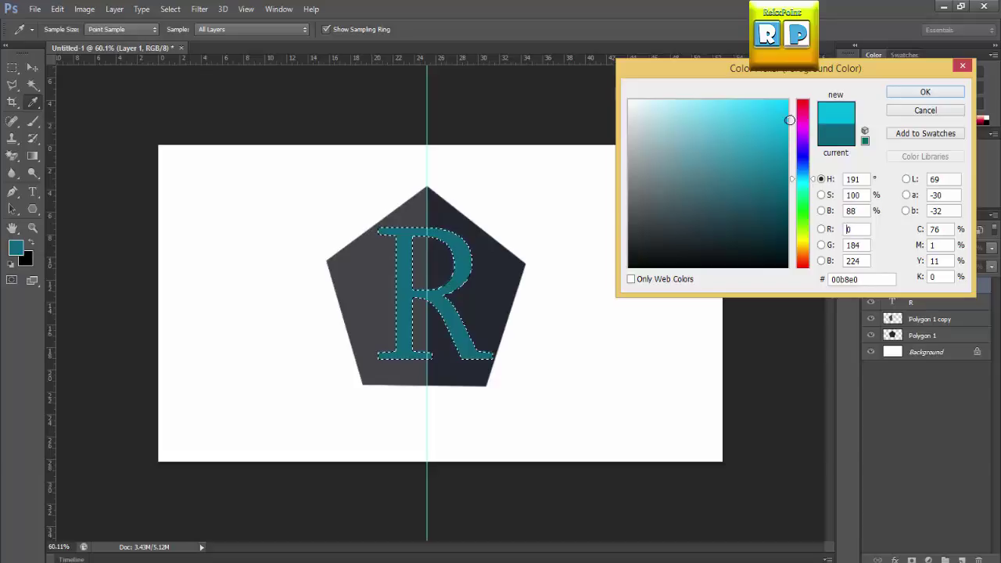
left_click(897, 94)
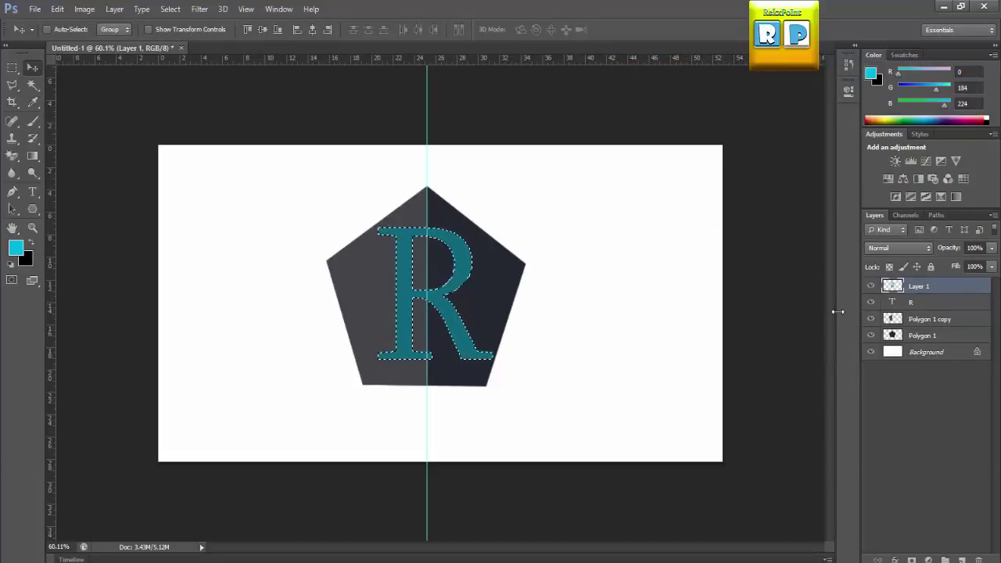
key("alt+BackSpace")
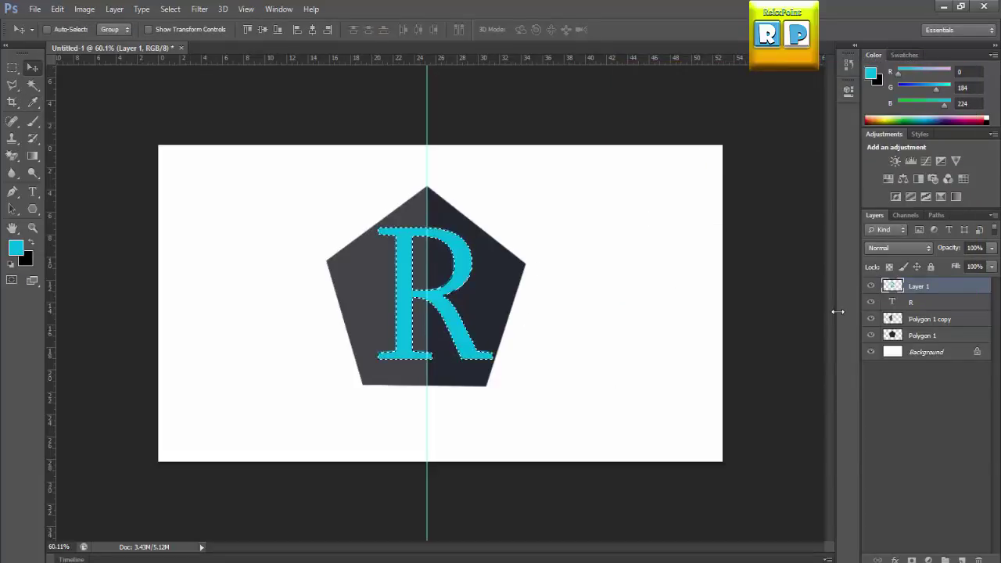
key("ctrl+d")
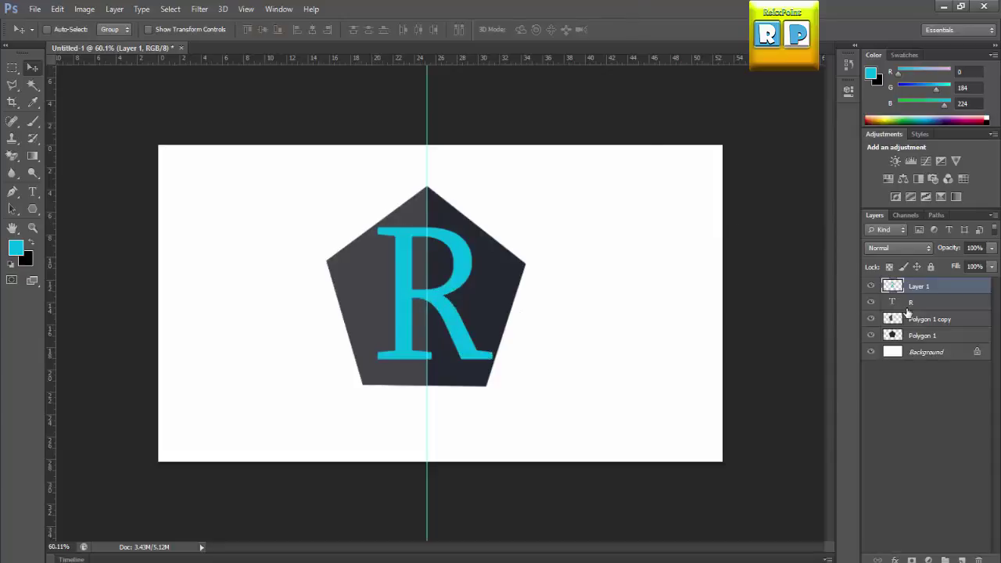
left_click(12, 68)
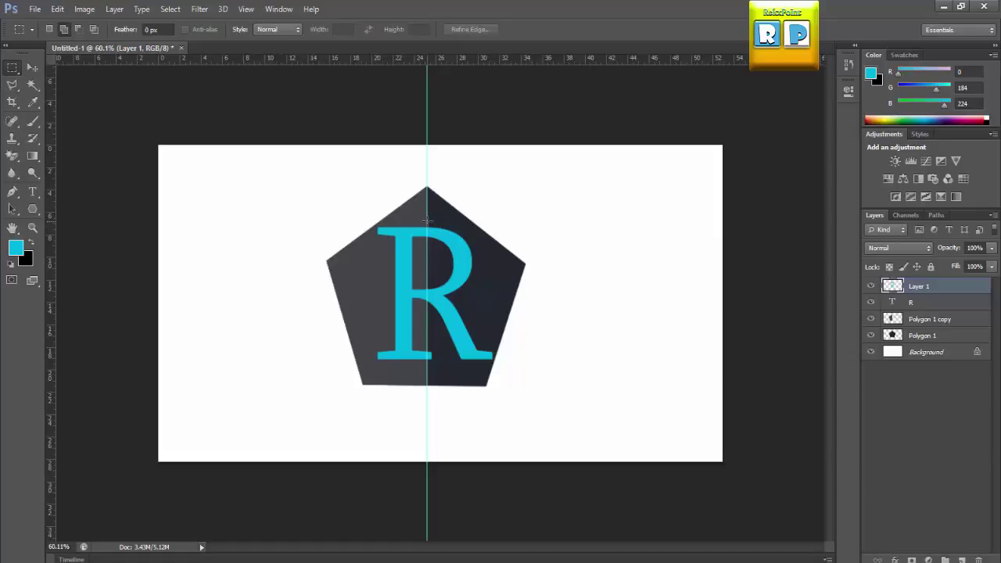
Step: Fill the R's right half, from the centre guide outward, with darker teal
mouse_move(426, 221)
left_mouse_down()
mouse_move(527, 422)
mouse_move(535, 420)
left_mouse_up()
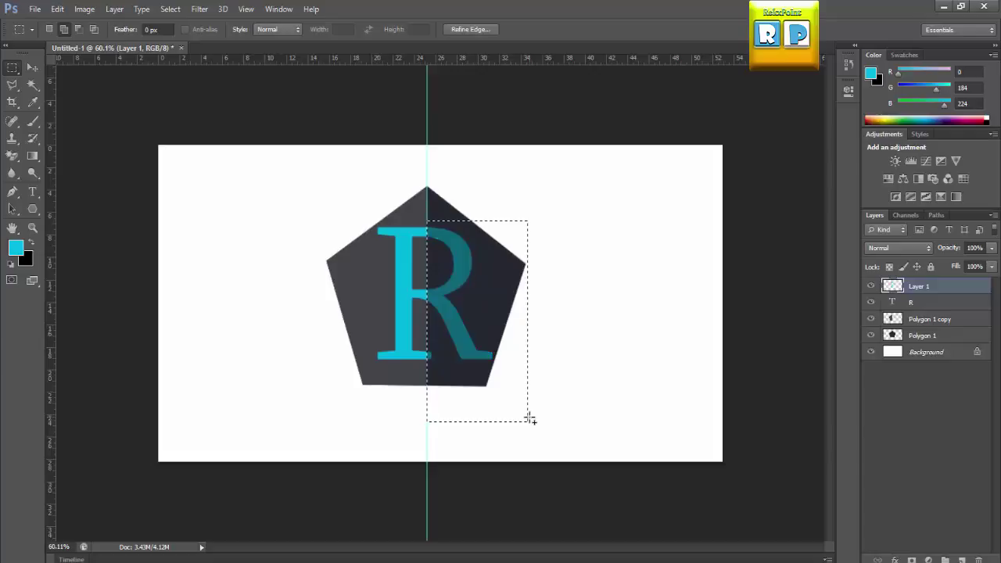
key("ctrl+BackSpace")
key("ctrl+d")
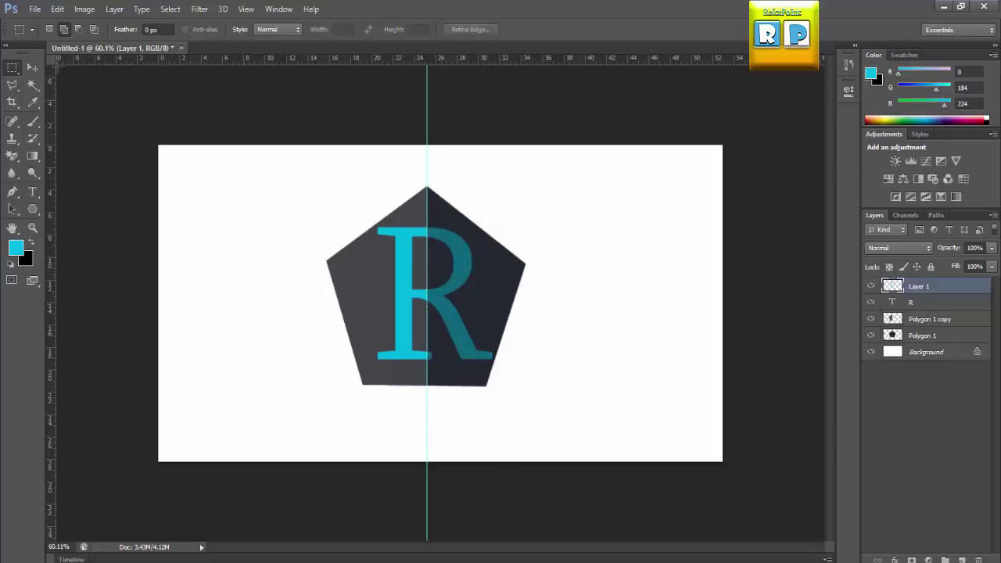
left_click(34, 69)
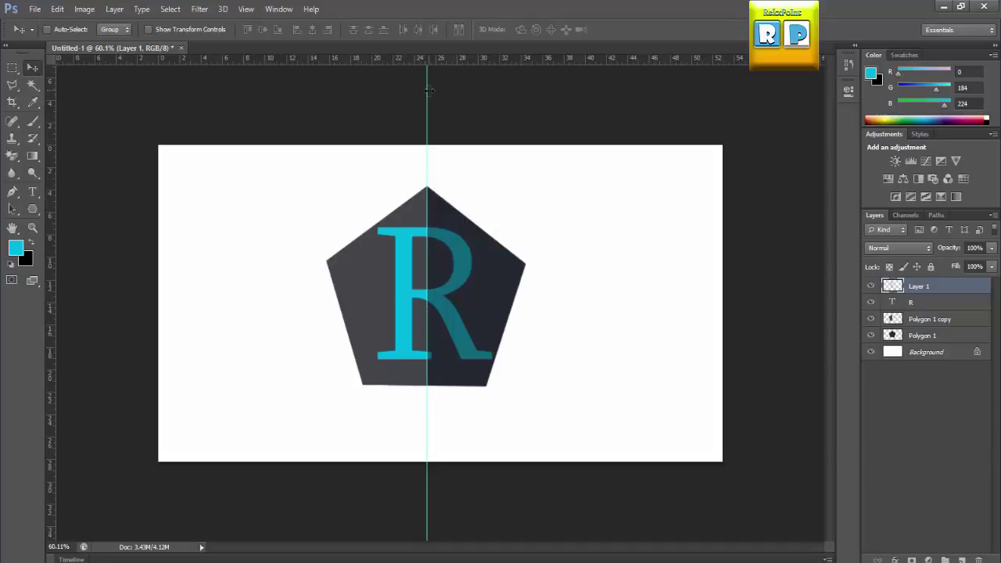
Step: Drag the vertical centre guide off the pentagon toward the left ruler
left_click_drag(428, 91, 86, 139)
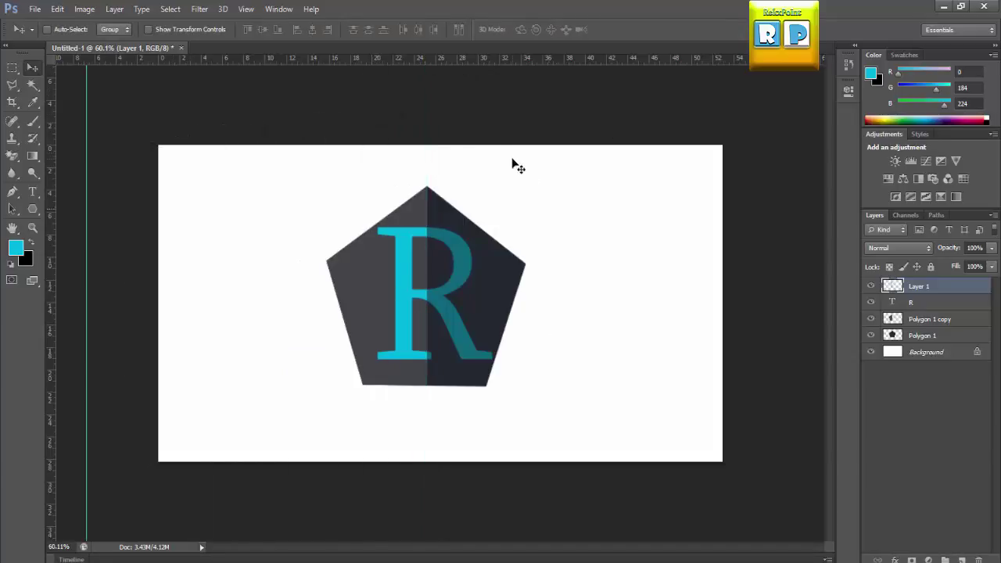